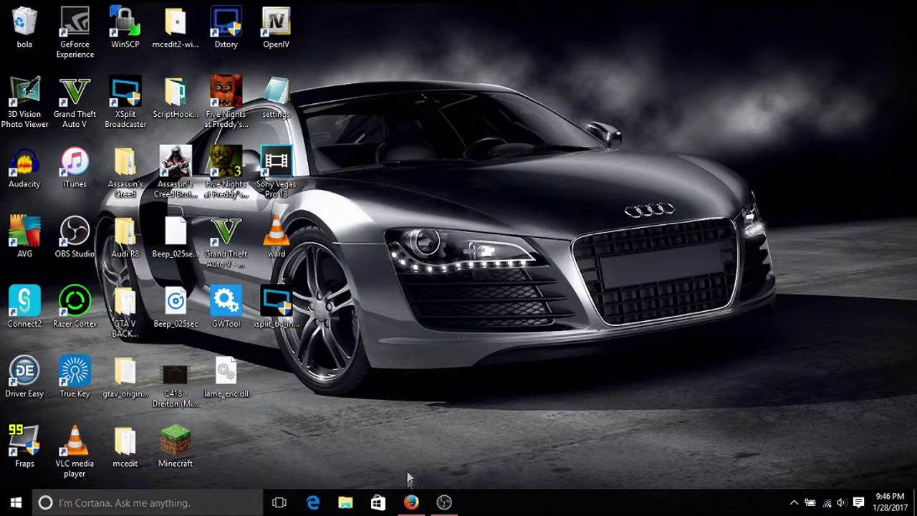
Step: Move the mcedit folder to an empty area of the desktop, away from the other icons
{"action": "left_click_drag", "start_coordinate": [126, 450], "coordinate": [579, 172]}
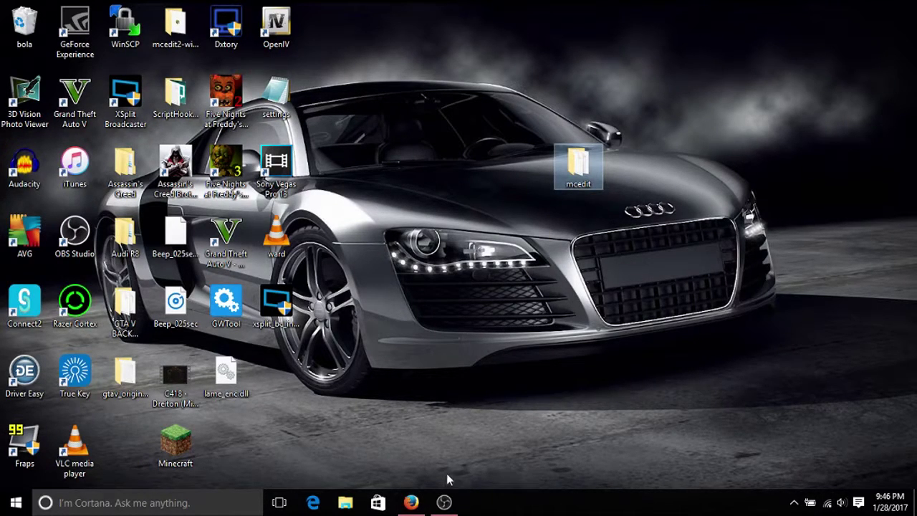
Step: Switch to Firefox and open the MCEdit 1.0 download site from the Legacy Versions section of MCEdit's downloads page
{"action": "left_click", "coordinate": [420, 506]}
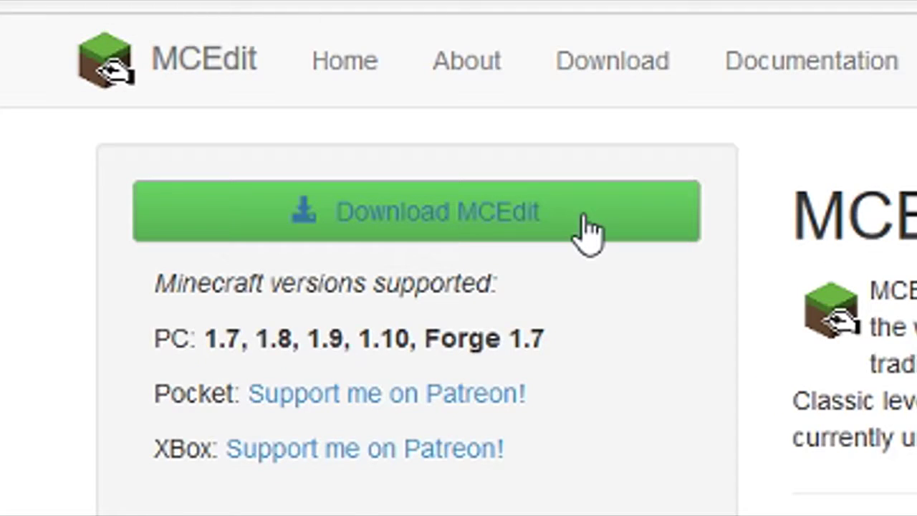
{"action": "left_click", "coordinate": [588, 229]}
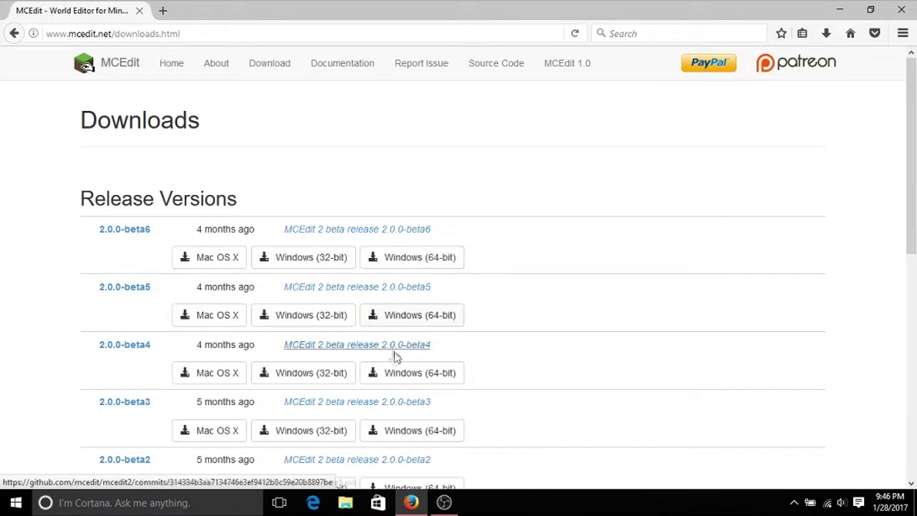
{"action": "scroll", "coordinate": [397, 377], "scroll_direction": "down", "scroll_amount": 8}
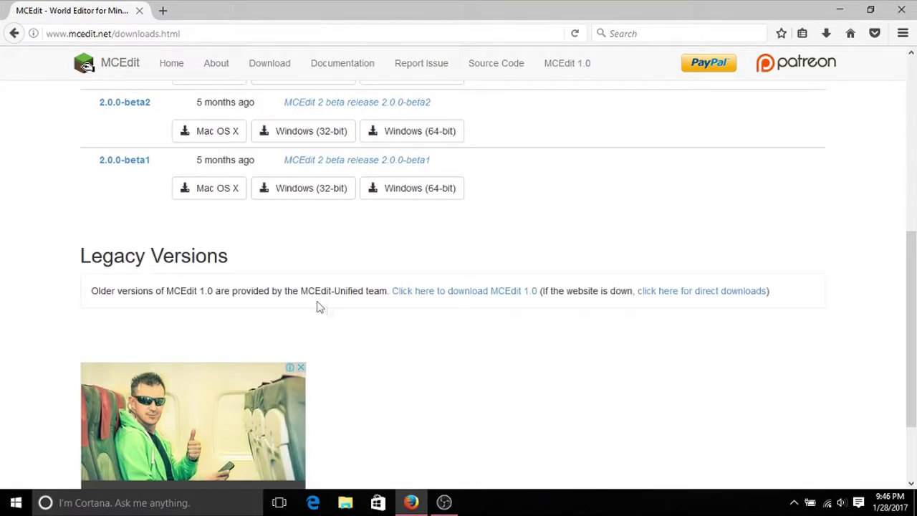
{"action": "scroll", "coordinate": [57, 169], "scroll_direction": "up", "scroll_amount": 6}
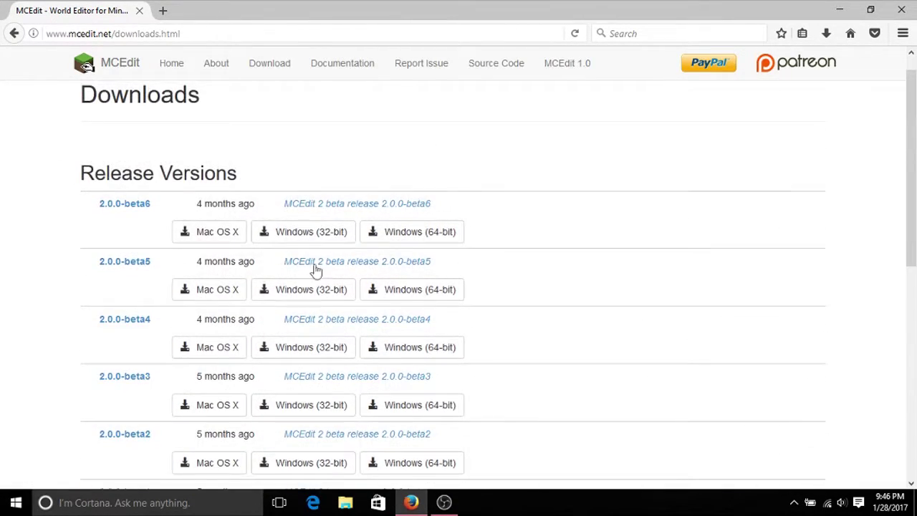
{"action": "scroll", "coordinate": [336, 280], "scroll_direction": "down", "scroll_amount": 5}
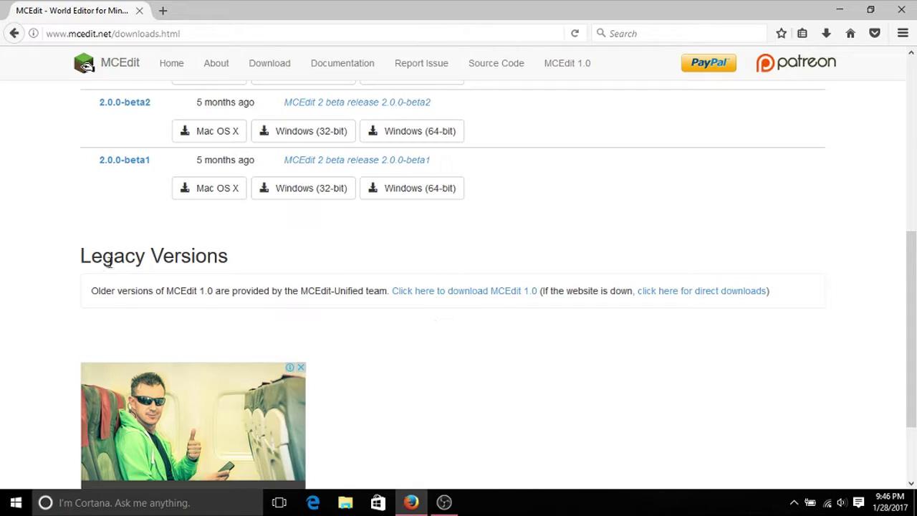
{"action": "scroll", "coordinate": [221, 258], "scroll_direction": "down", "scroll_amount": 3}
{"action": "scroll", "coordinate": [455, 287], "scroll_direction": "up", "scroll_amount": 1}
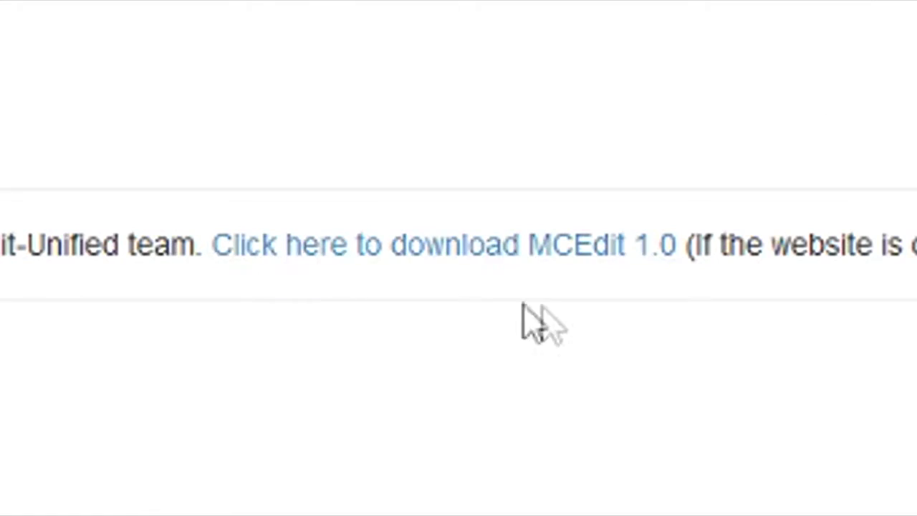
{"action": "left_click", "coordinate": [483, 256]}
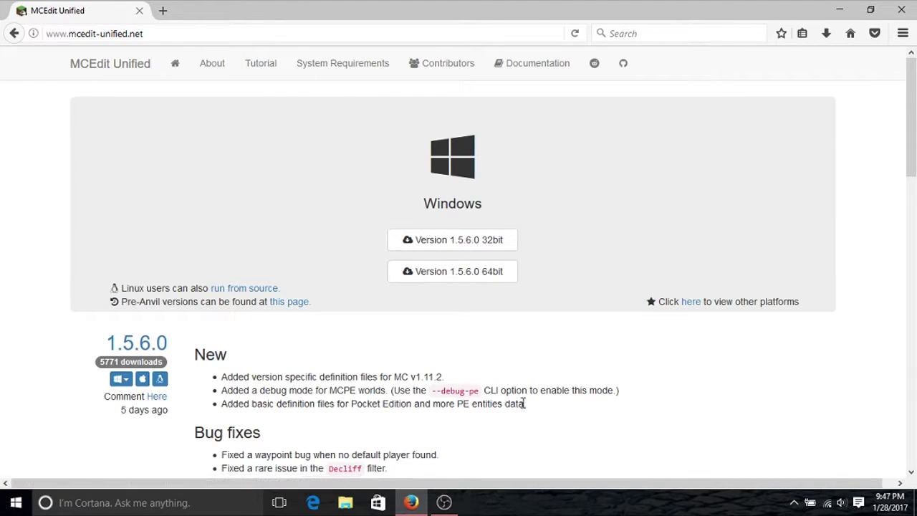
Step: Check the computer's system type in the properties of This PC in File Explorer
{"action": "left_click", "coordinate": [337, 498]}
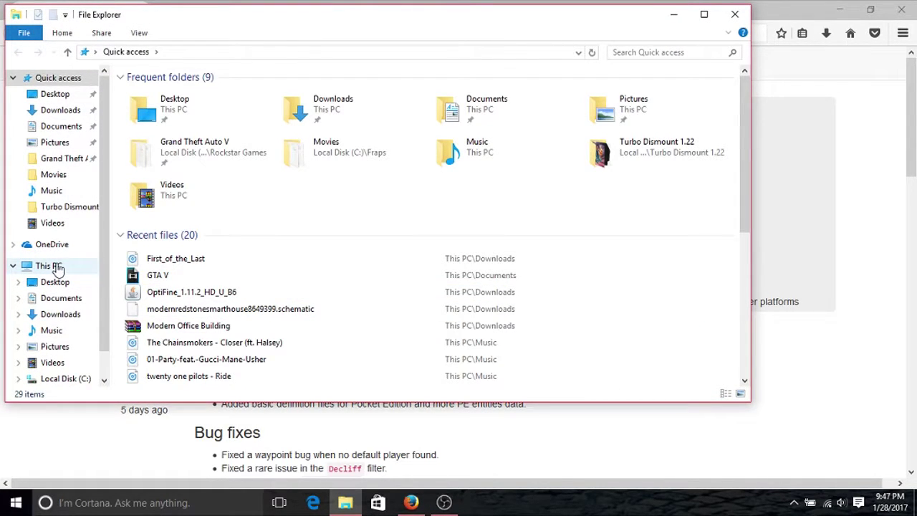
{"action": "left_click", "coordinate": [49, 266]}
{"action": "right_click", "coordinate": [57, 268]}
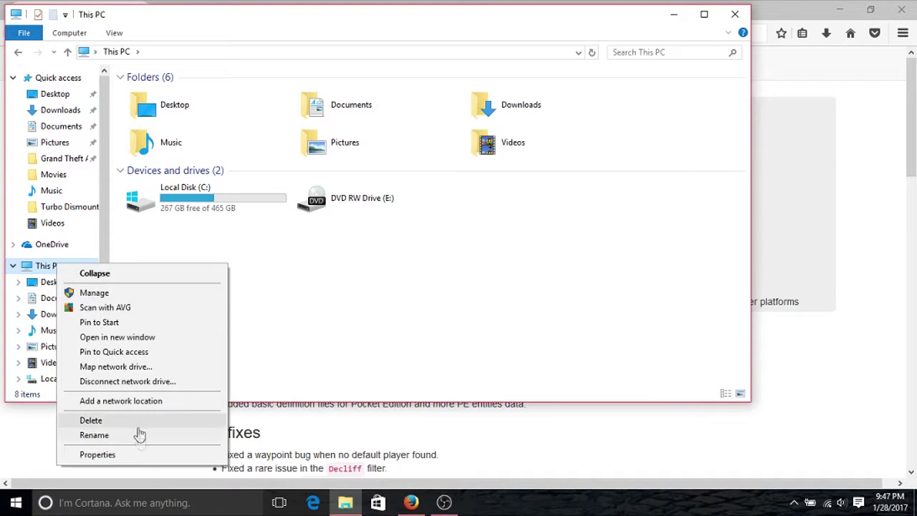
{"action": "left_click", "coordinate": [144, 460]}
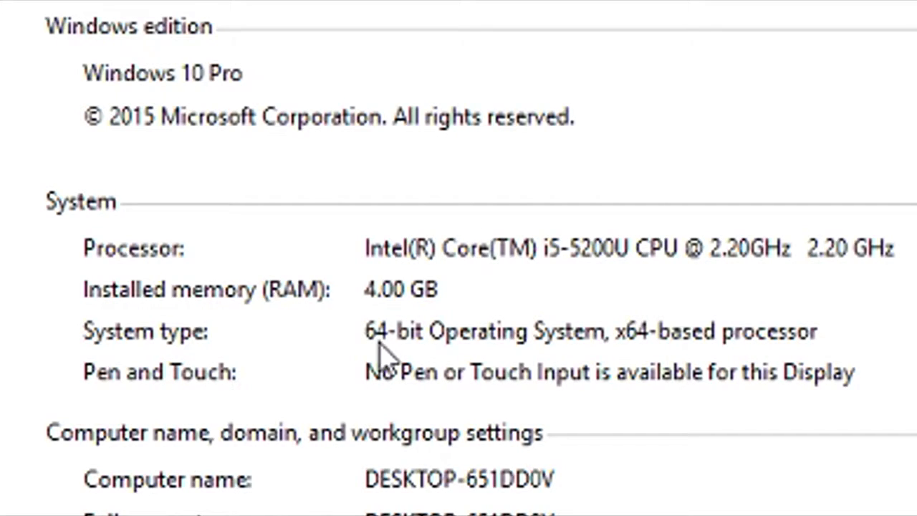
{"action": "left_click", "coordinate": [899, 8]}
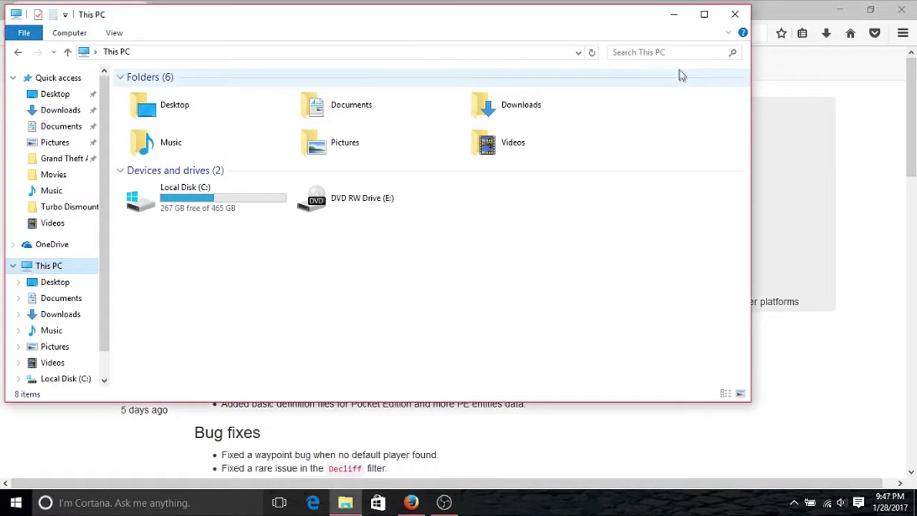
{"action": "left_click", "coordinate": [735, 16]}
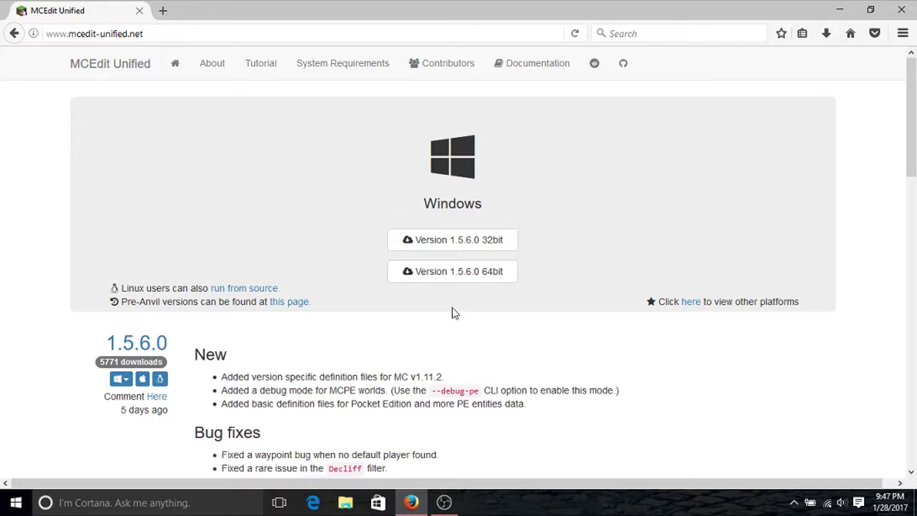
Step: Try to download the Windows 64bit build of MCEdit Unified Version 1.5.6.0
{"action": "left_click", "coordinate": [487, 276]}
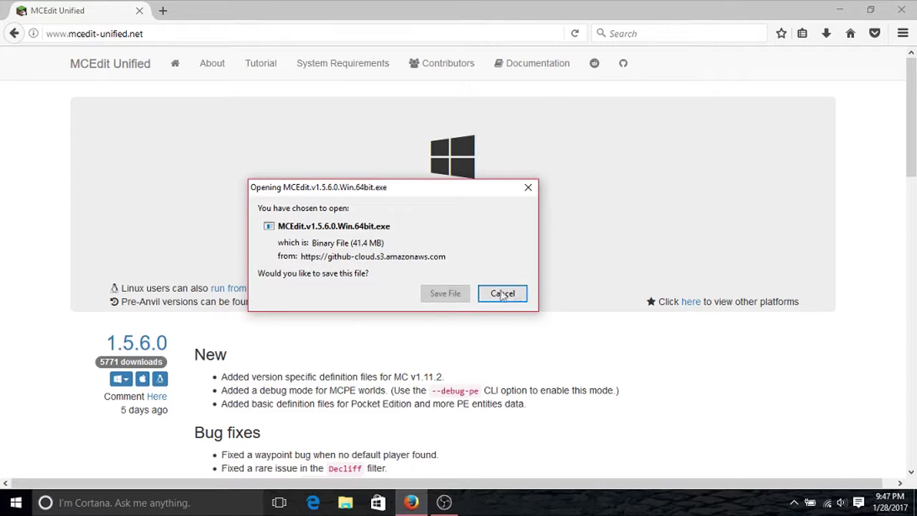
{"action": "left_click", "coordinate": [515, 296]}
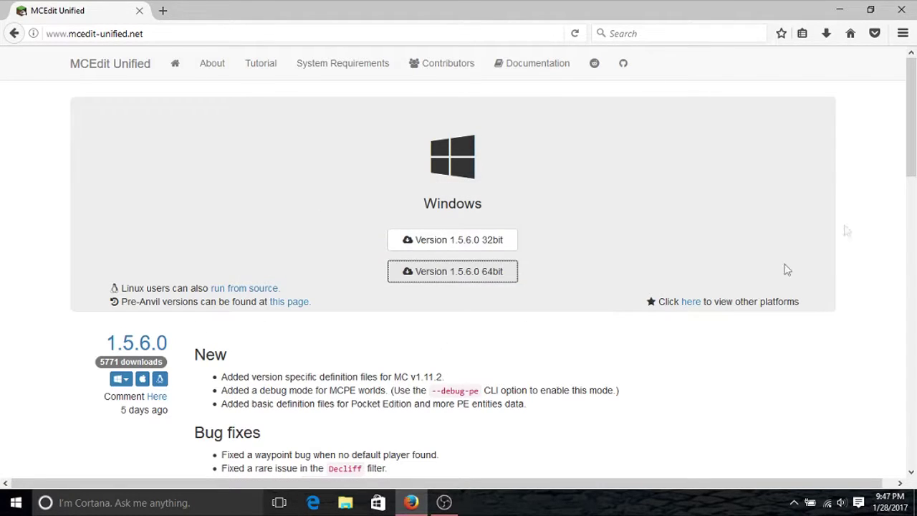
Step: Run the MCEdit.v1.5.6.0.Win.64bit application from the Downloads folder in File Explorer
{"action": "left_click", "coordinate": [356, 504]}
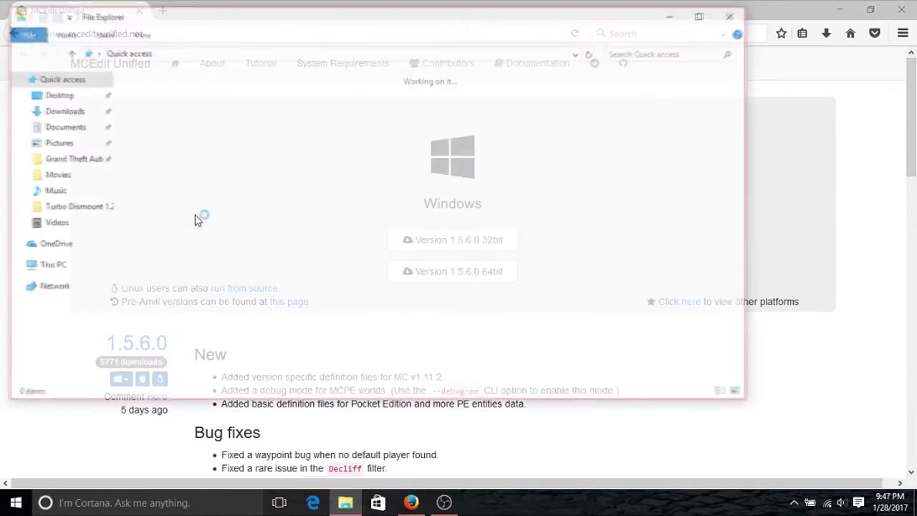
{"action": "left_click", "coordinate": [63, 111]}
{"action": "scroll", "coordinate": [266, 245], "scroll_direction": "down", "scroll_amount": 8}
{"action": "scroll", "coordinate": [266, 250], "scroll_direction": "down", "scroll_amount": 10}
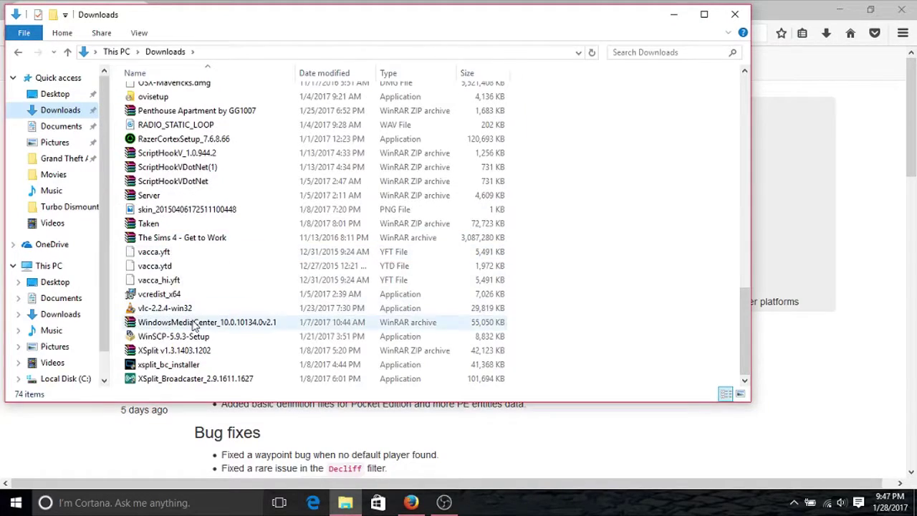
{"action": "scroll", "coordinate": [215, 229], "scroll_direction": "up", "scroll_amount": 6}
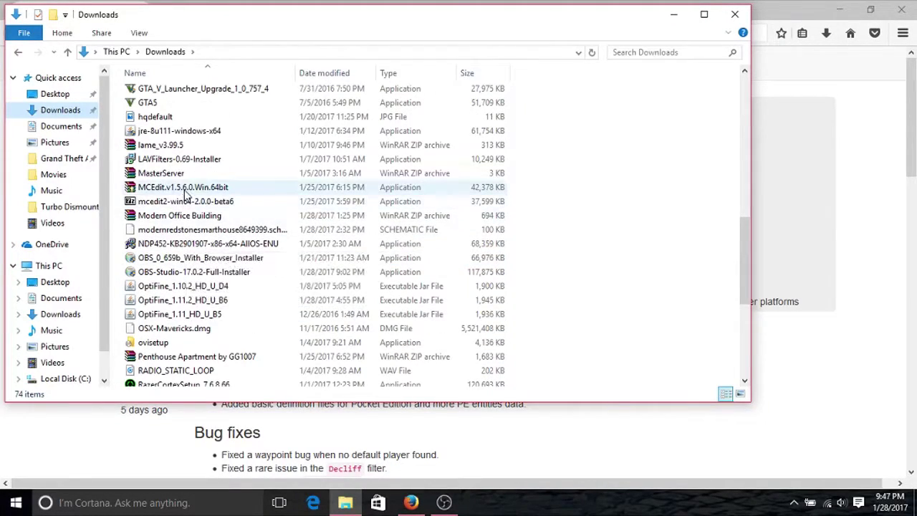
{"action": "double_click", "coordinate": [318, 189]}
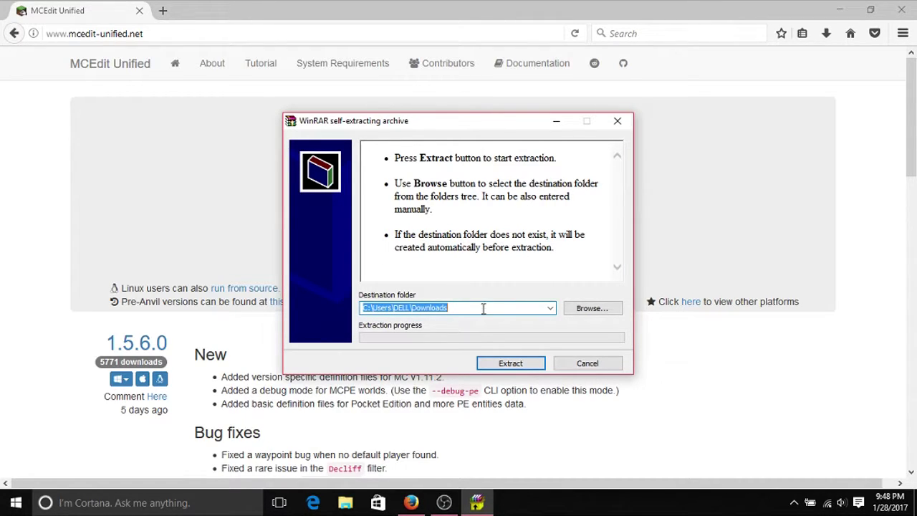
Step: Browse the folder tree for a destination for the self-extracting archive
{"action": "left_click", "coordinate": [592, 309]}
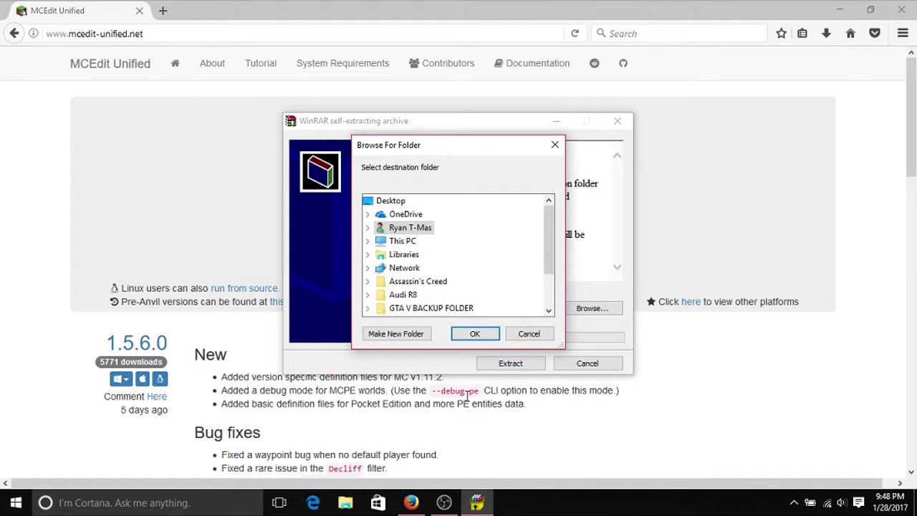
{"action": "scroll", "coordinate": [452, 278], "scroll_direction": "down", "scroll_amount": 2}
{"action": "scroll", "coordinate": [452, 277], "scroll_direction": "up", "scroll_amount": 2}
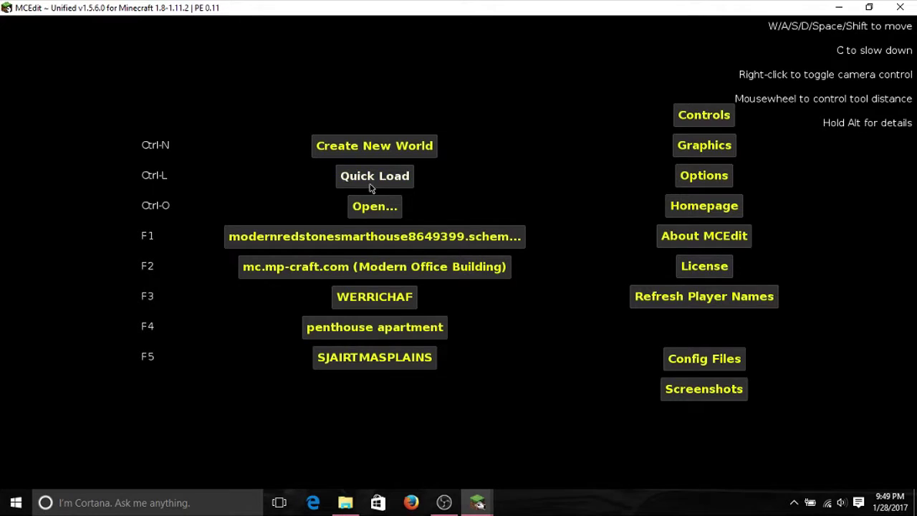
Step: Close MCEdit and its folder window, and launch Minecraft from the desktop
{"action": "left_click", "coordinate": [900, 7]}
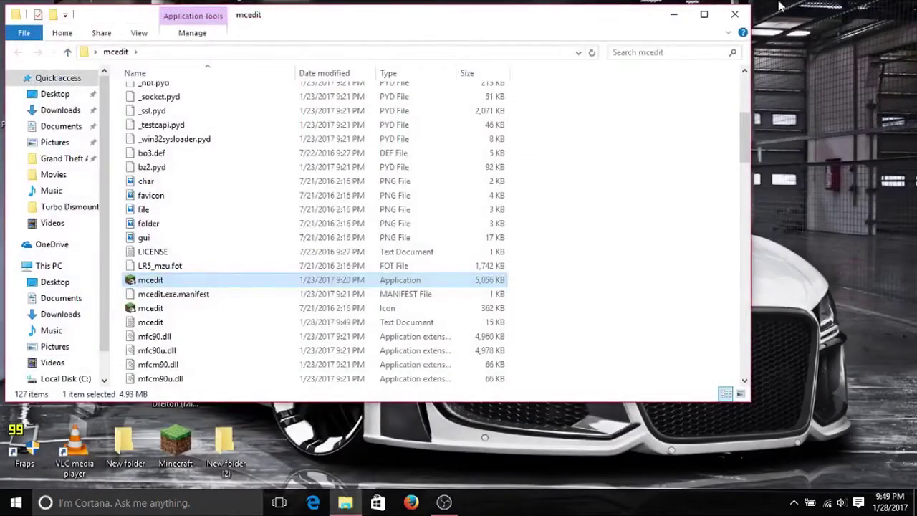
{"action": "left_click", "coordinate": [734, 15]}
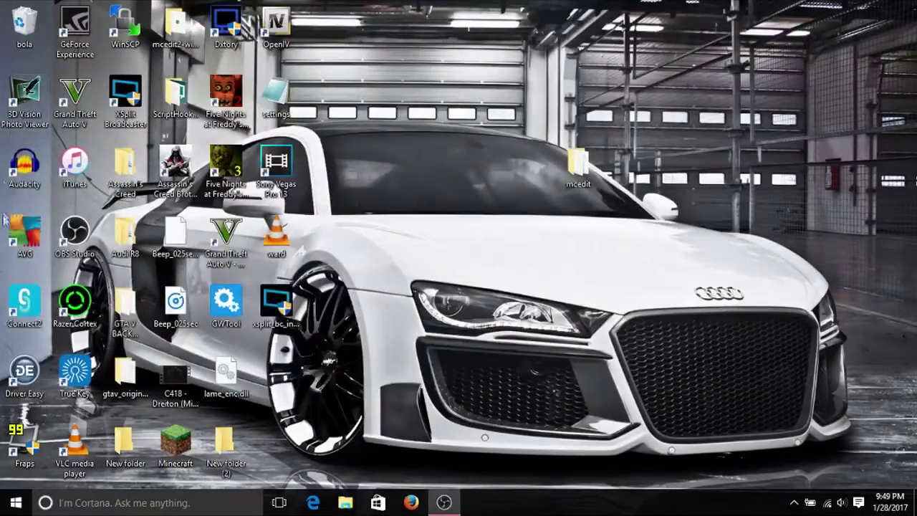
{"action": "double_click", "coordinate": [155, 434]}
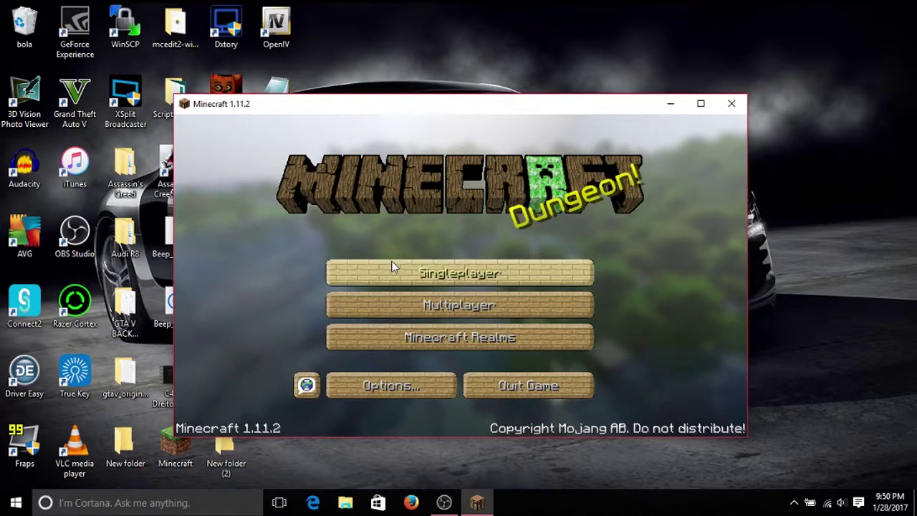
Step: Create a new singleplayer world in Minecraft
{"action": "left_click", "coordinate": [506, 266]}
{"action": "scroll", "coordinate": [510, 188], "scroll_direction": "down", "scroll_amount": 2}
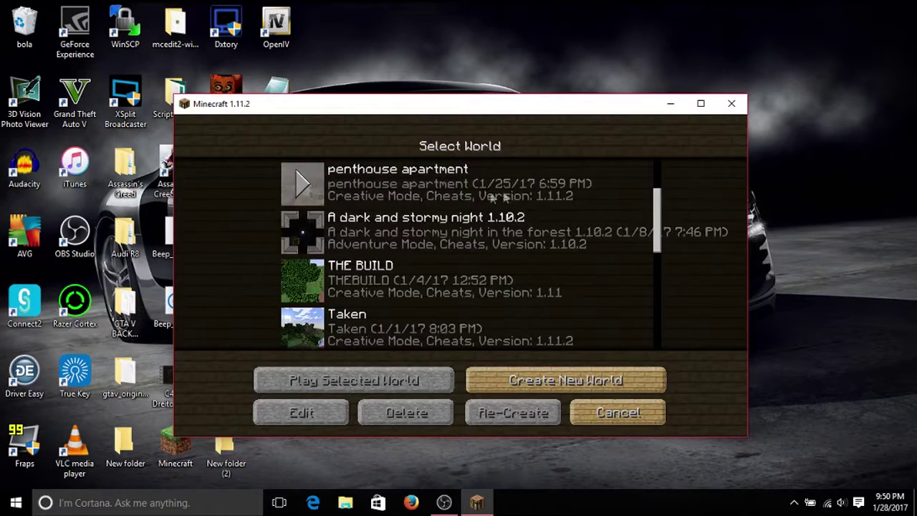
{"action": "scroll", "coordinate": [455, 201], "scroll_direction": "up", "scroll_amount": 2}
{"action": "scroll", "coordinate": [582, 345], "scroll_direction": "down", "scroll_amount": 2}
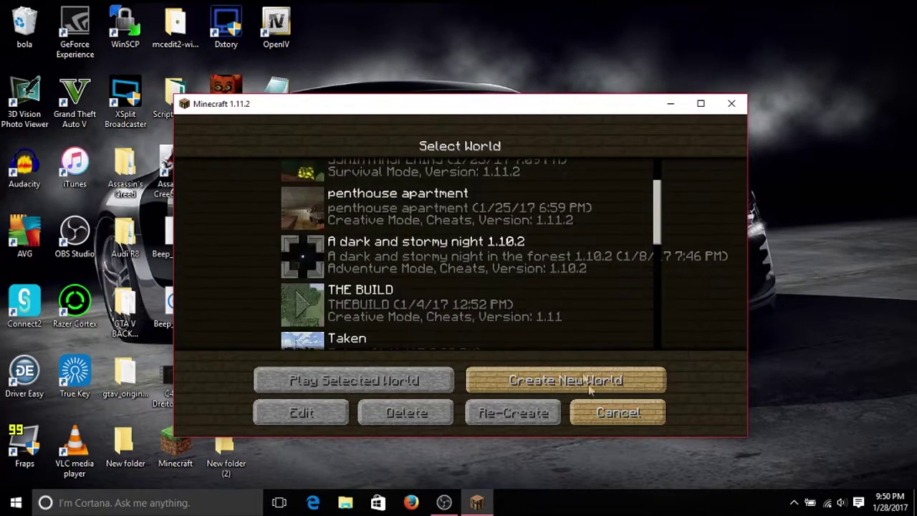
{"action": "left_click", "coordinate": [588, 380]}
{"action": "left_click", "coordinate": [381, 420]}
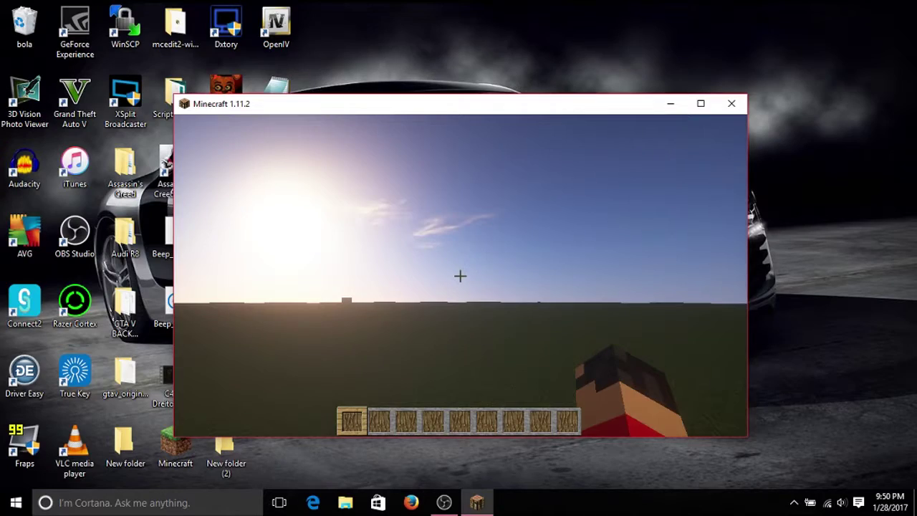
Step: Check the player's coordinates in the world's debug overlay and hide it again
{"action": "key", "text": "F3"}
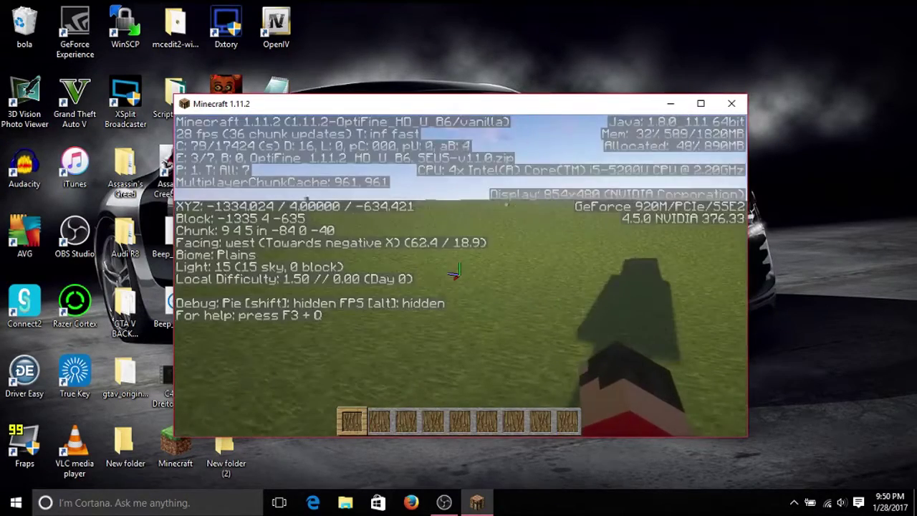
{"action": "key", "text": "F3"}
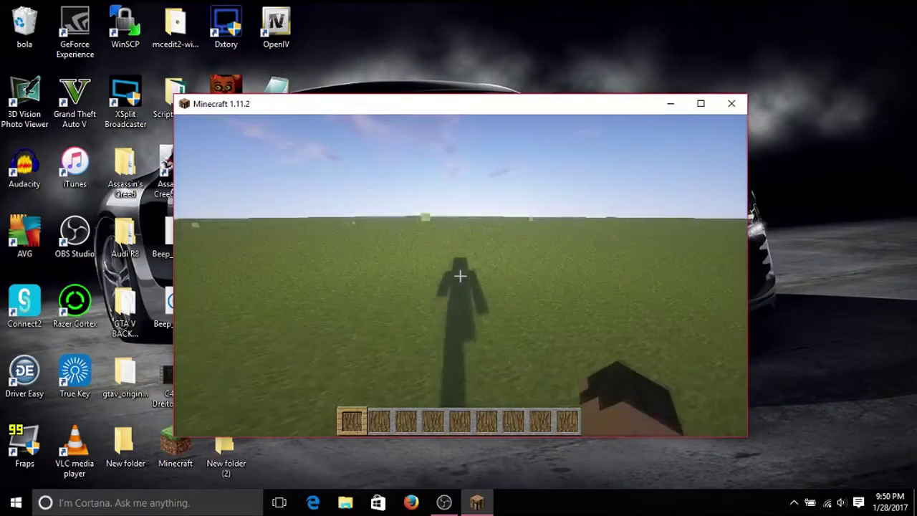
Step: Put Jungle Wood from the creative inventory's Building Blocks into the first hotbar slot
{"action": "key", "text": "e"}
{"action": "key", "text": "e"}
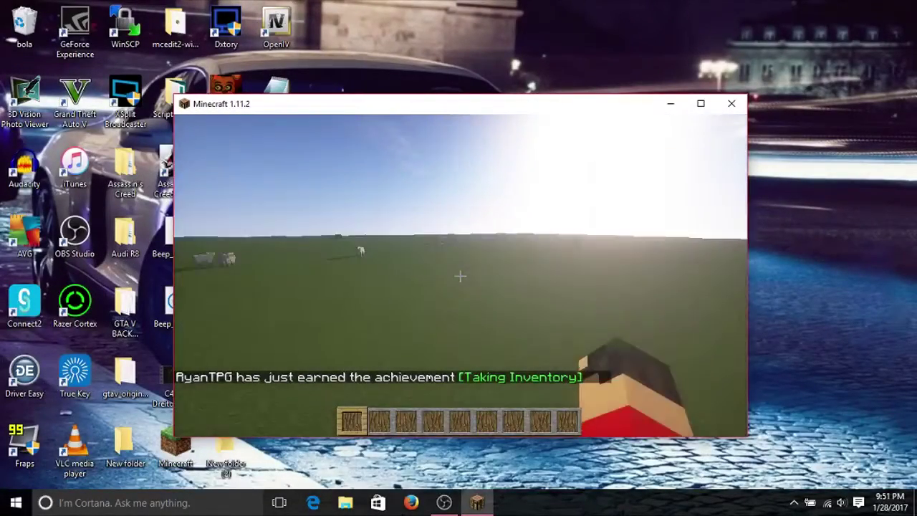
{"action": "key", "text": "e"}
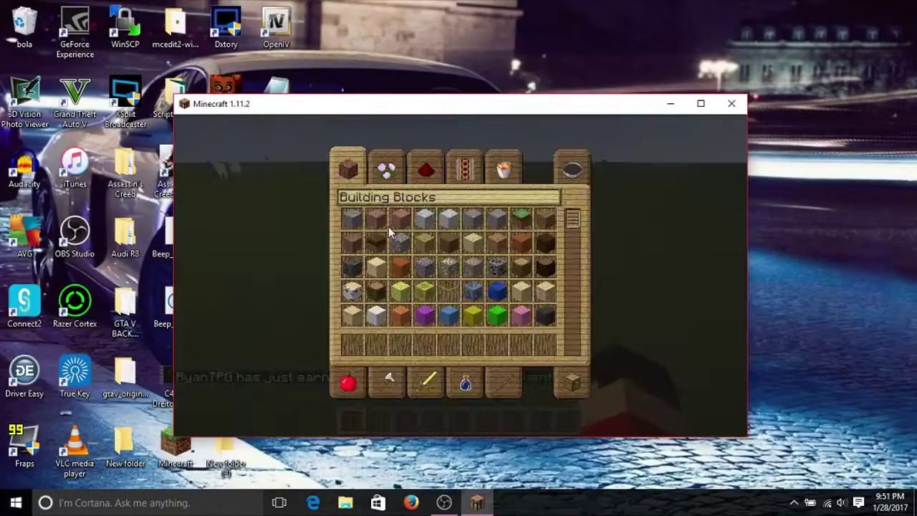
{"action": "left_click", "coordinate": [386, 169]}
{"action": "scroll", "coordinate": [417, 227], "scroll_direction": "down", "scroll_amount": 15}
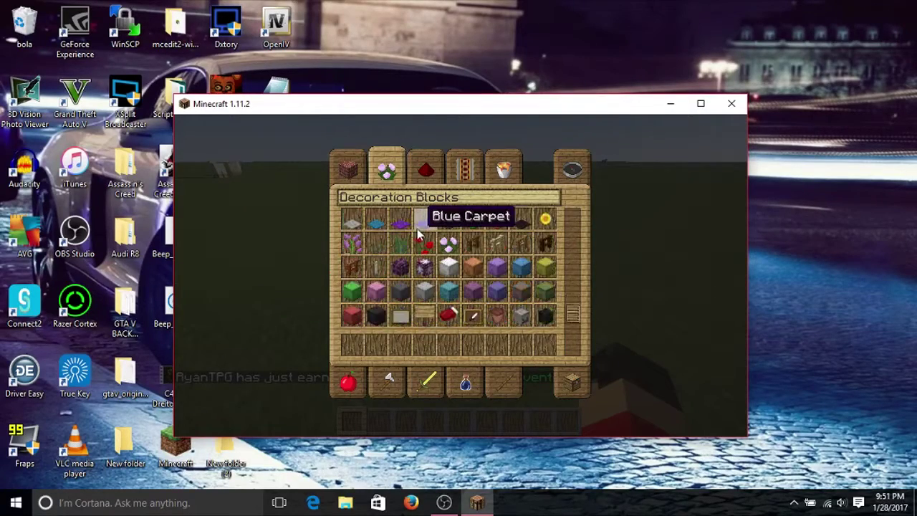
{"action": "left_click", "coordinate": [347, 169]}
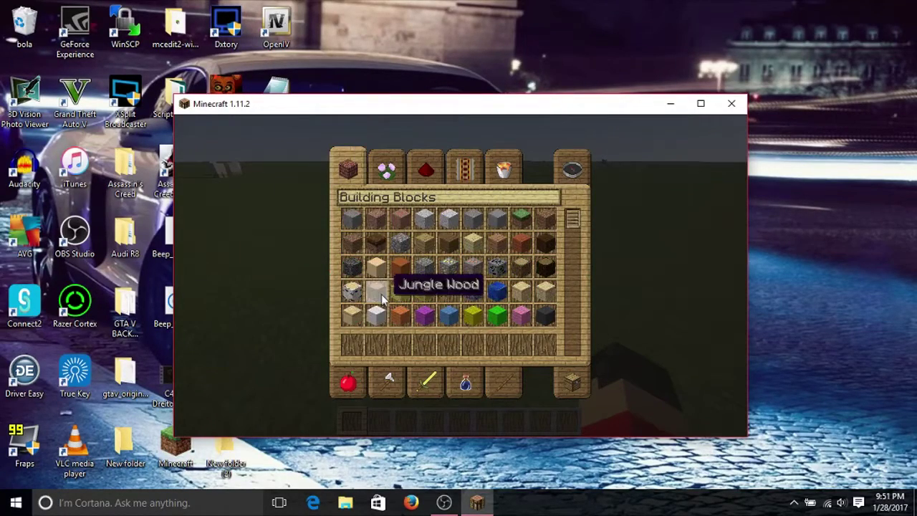
{"action": "key", "text": "e"}
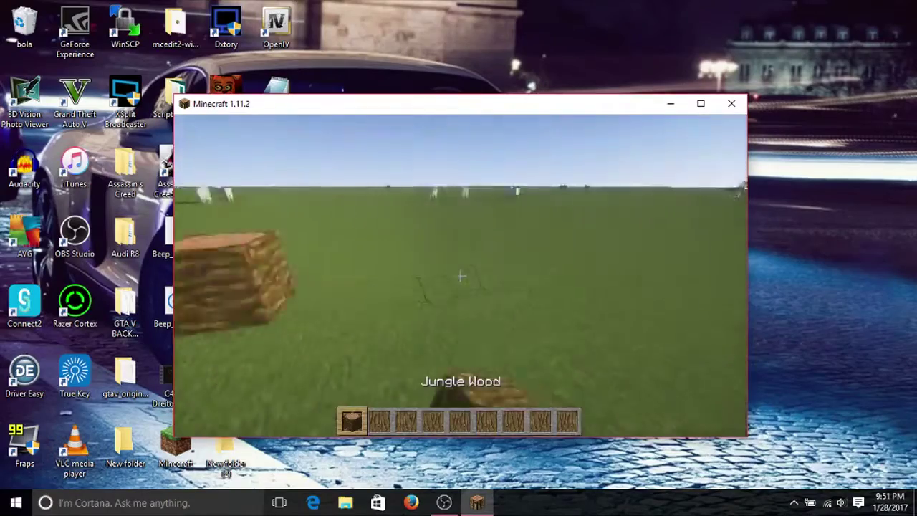
Step: Break stray Jungle Wood blocks scattered on the grass
{"action": "left_click", "coordinate": [460, 276]}
{"action": "left_click", "coordinate": [460, 275]}
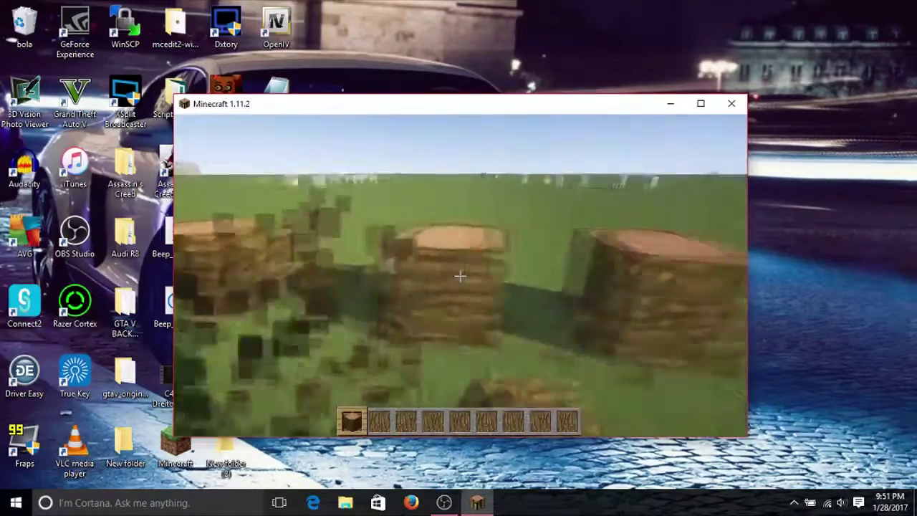
{"action": "left_click", "coordinate": [460, 275]}
{"action": "left_click", "coordinate": [460, 276]}
{"action": "left_click", "coordinate": [460, 276]}
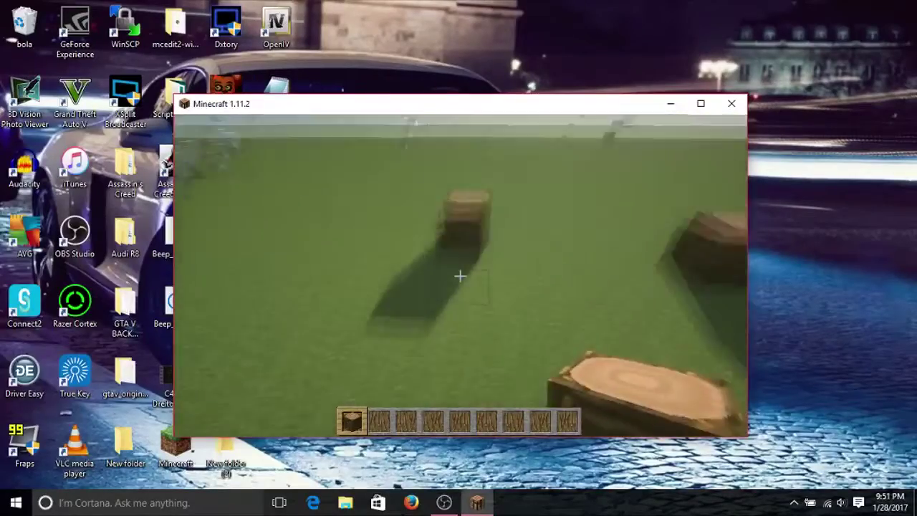
Step: Build an open-topped rectangular Jungle Wood structure on the grass, about 7 by 6 blocks and 4 blocks high
{"action": "right_click", "coordinate": [460, 276]}
{"action": "right_click", "coordinate": [461, 275]}
{"action": "right_click", "coordinate": [461, 276]}
{"action": "right_click", "coordinate": [461, 276]}
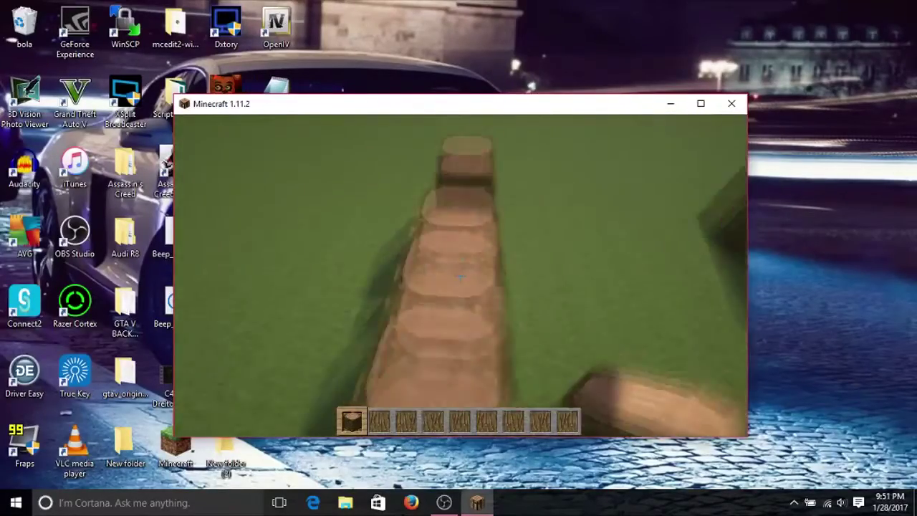
{"action": "right_click", "coordinate": [461, 276]}
{"action": "right_click", "coordinate": [461, 276]}
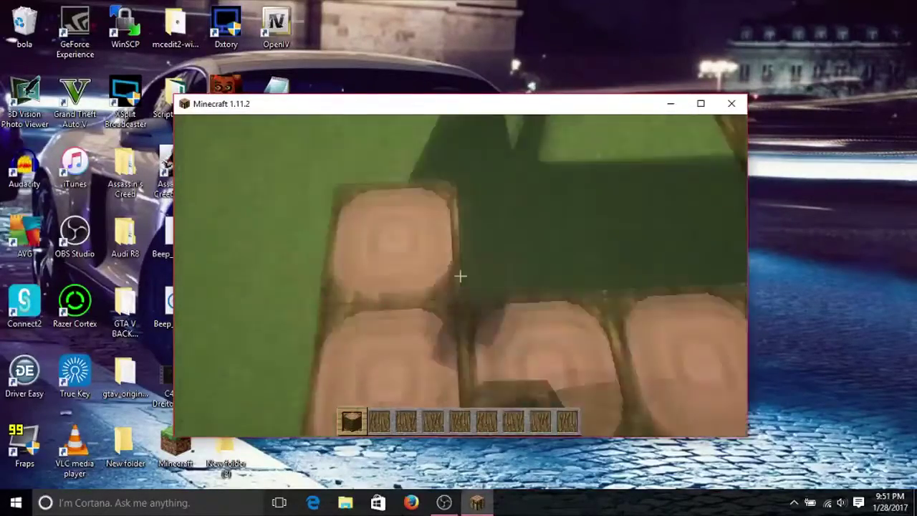
{"action": "right_click", "coordinate": [461, 276]}
{"action": "right_click", "coordinate": [460, 276]}
{"action": "right_click", "coordinate": [460, 276]}
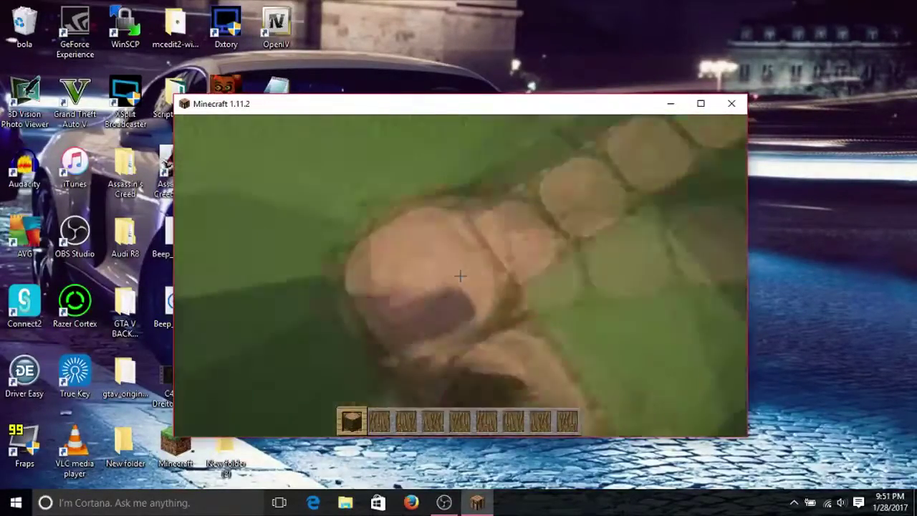
{"action": "right_click", "coordinate": [460, 276]}
{"action": "right_click", "coordinate": [461, 276]}
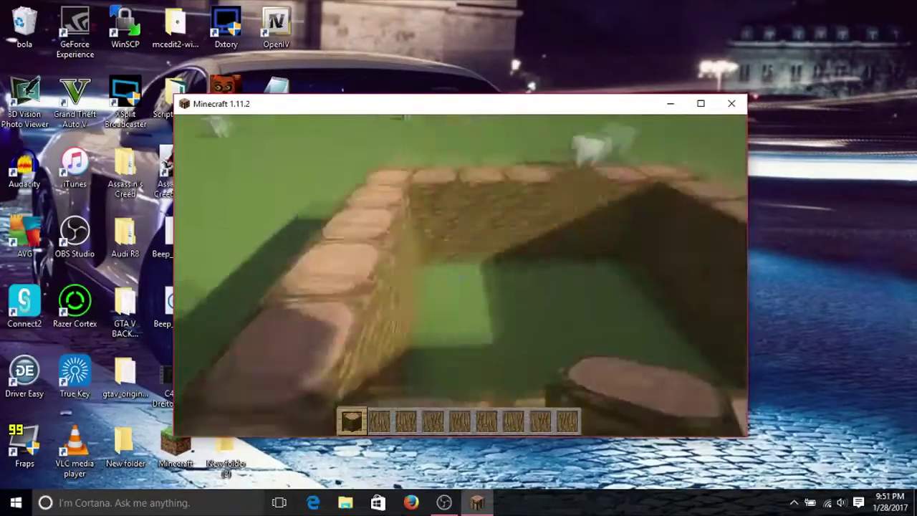
{"action": "right_click", "coordinate": [460, 276]}
{"action": "right_click", "coordinate": [460, 275]}
{"action": "right_click", "coordinate": [460, 276]}
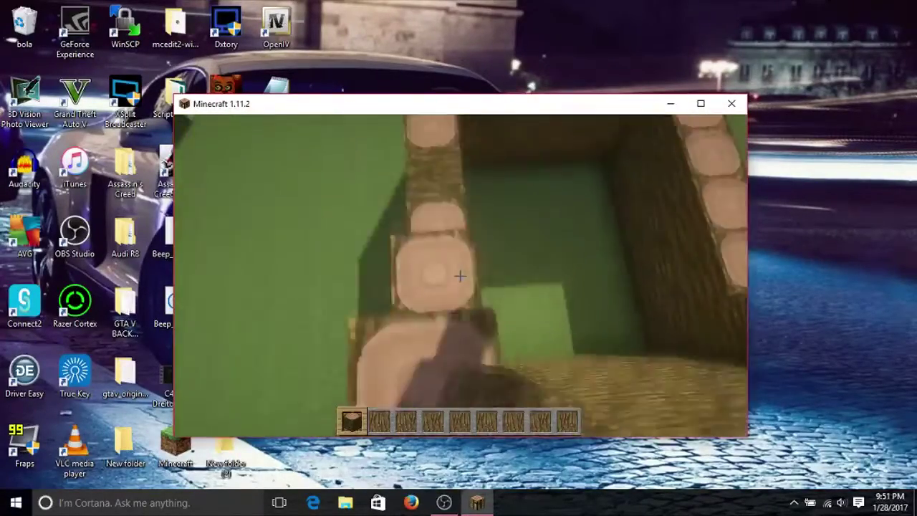
{"action": "right_click", "coordinate": [460, 276]}
{"action": "right_click", "coordinate": [460, 276]}
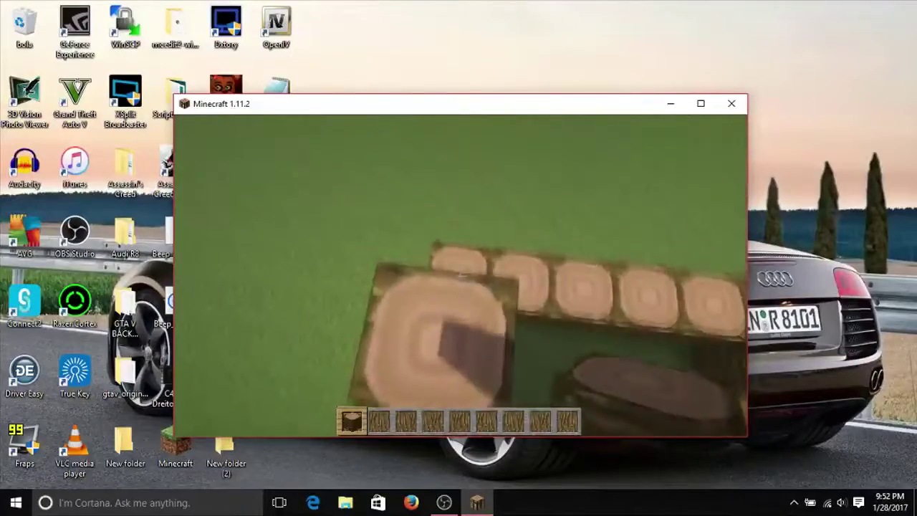
Step: Inspect the wooden structure from outside, from inside its walls and from above
{"action": "key", "text": "3"}
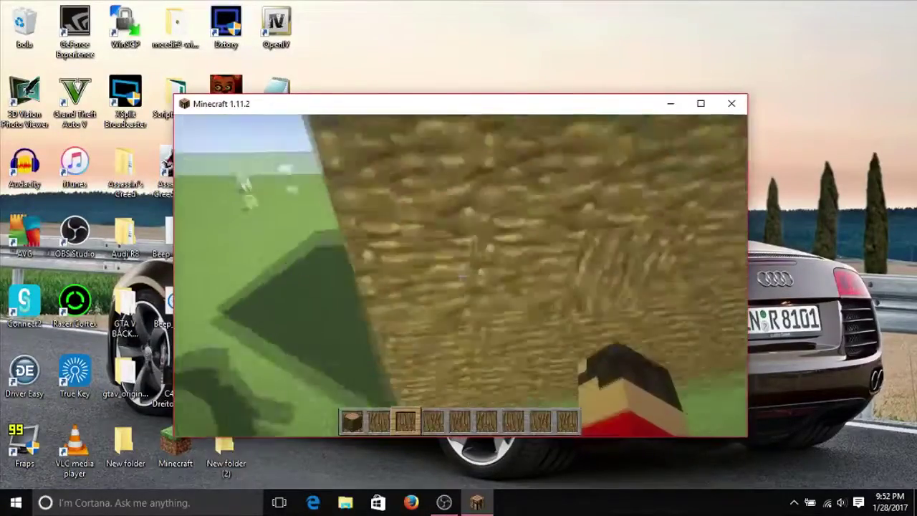
{"action": "key", "text": "s"}
{"action": "key", "text": "w"}
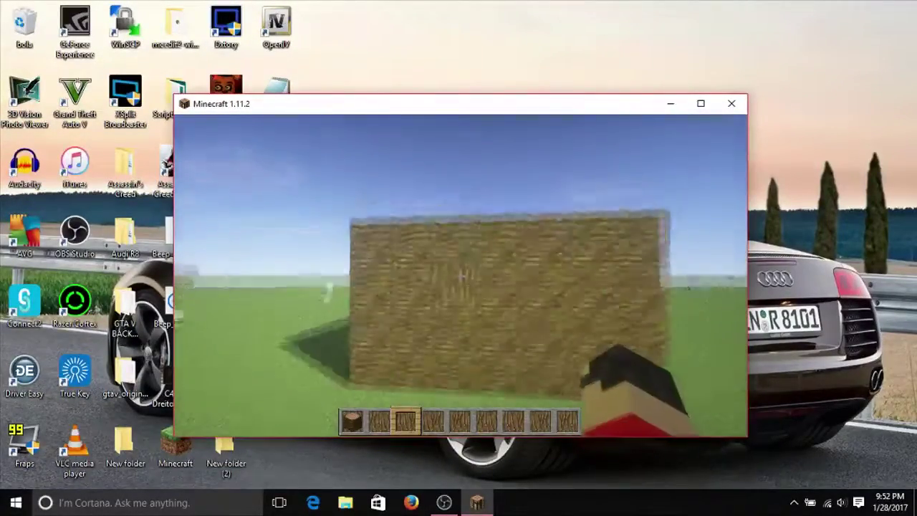
{"action": "key", "text": "space"}
{"action": "key", "text": "w"}
{"action": "key", "text": "shift"}
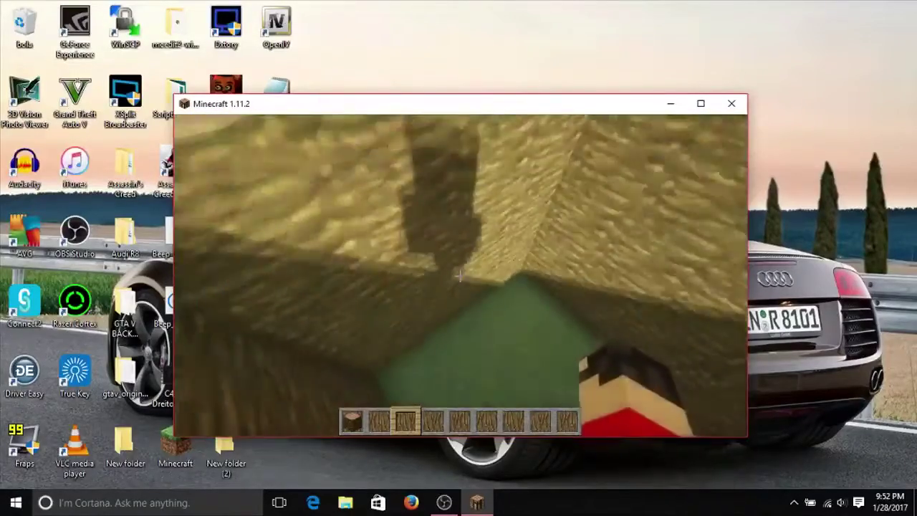
{"action": "key", "text": "space"}
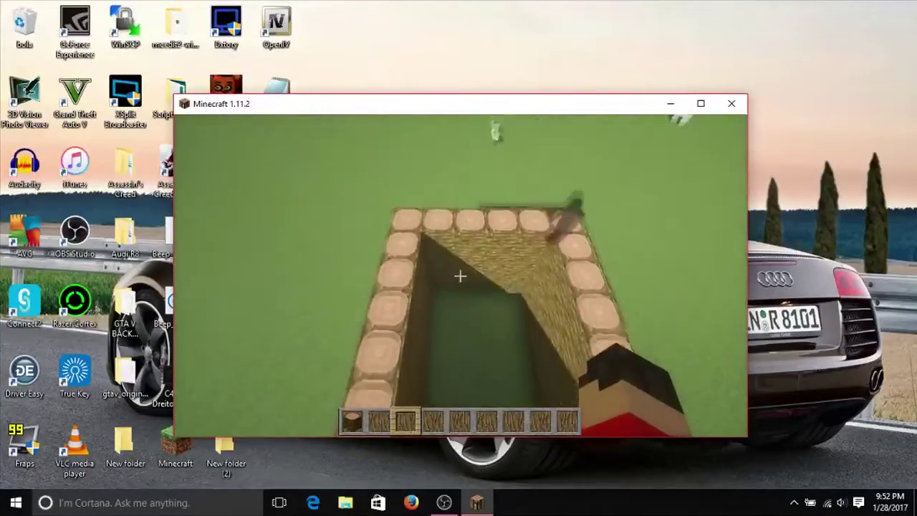
{"action": "key", "text": "s"}
{"action": "key", "text": "shift"}
{"action": "key", "text": "w"}
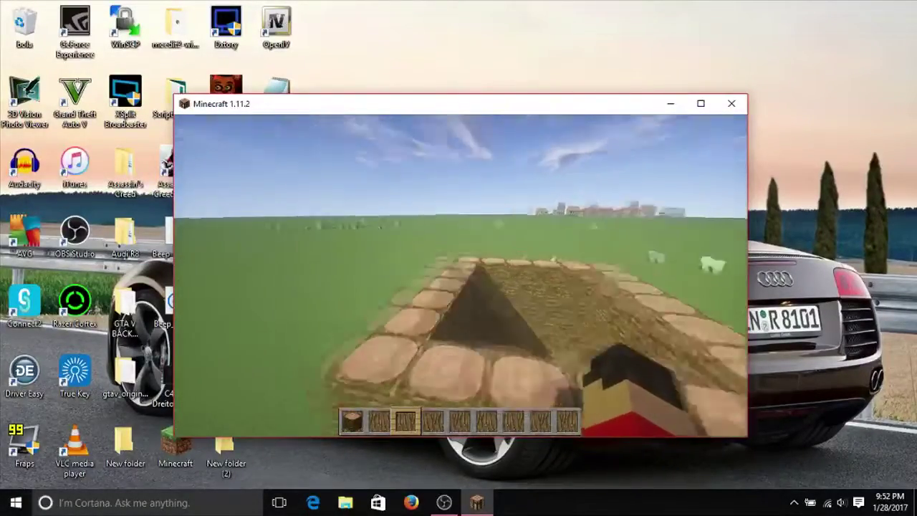
{"action": "key", "text": "w"}
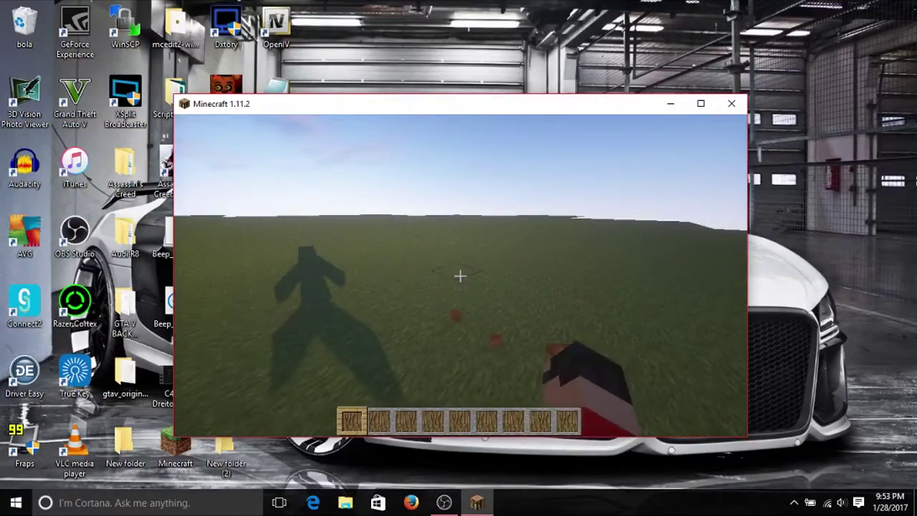
Step: Set the render distance to 10 Normal+ in the video settings and return to the game
{"action": "key", "text": "Escape"}
{"action": "left_click", "coordinate": [409, 309]}
{"action": "left_click", "coordinate": [423, 270]}
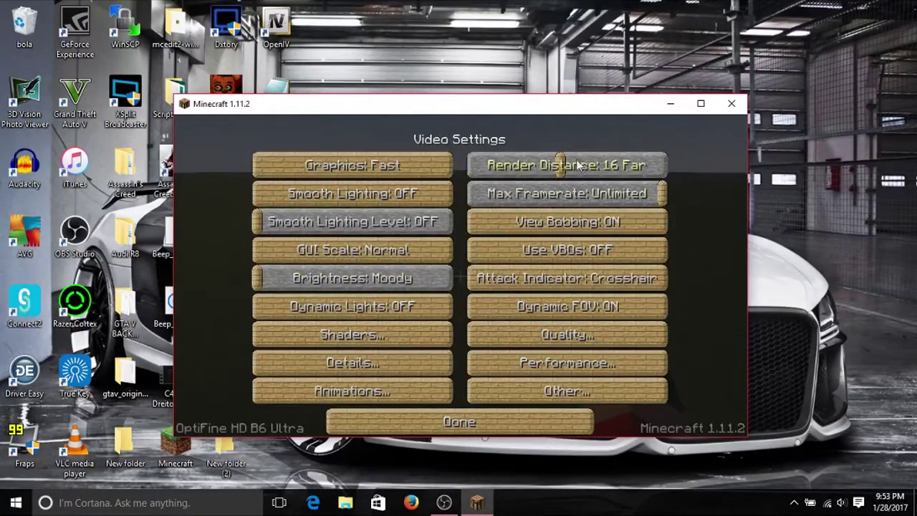
{"action": "left_click_drag", "start_coordinate": [542, 165], "coordinate": [538, 166]}
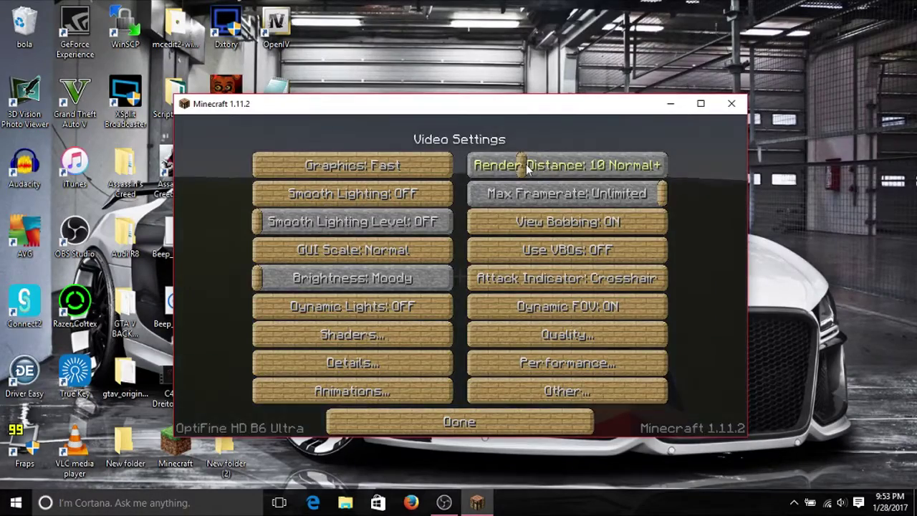
{"action": "key", "text": "Escape"}
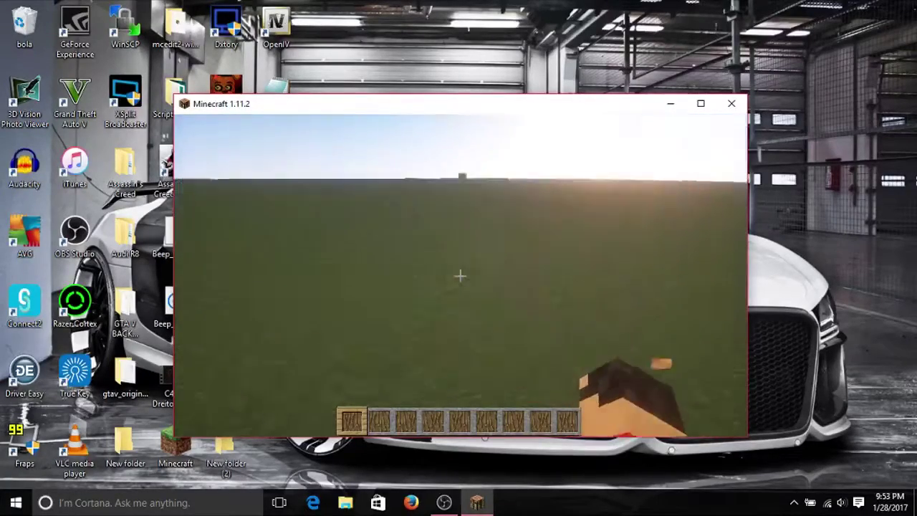
Step: Put Stone from the creative inventory's Building Blocks into the first hotbar slot and place several stone blocks on the grass
{"action": "key", "text": "e"}
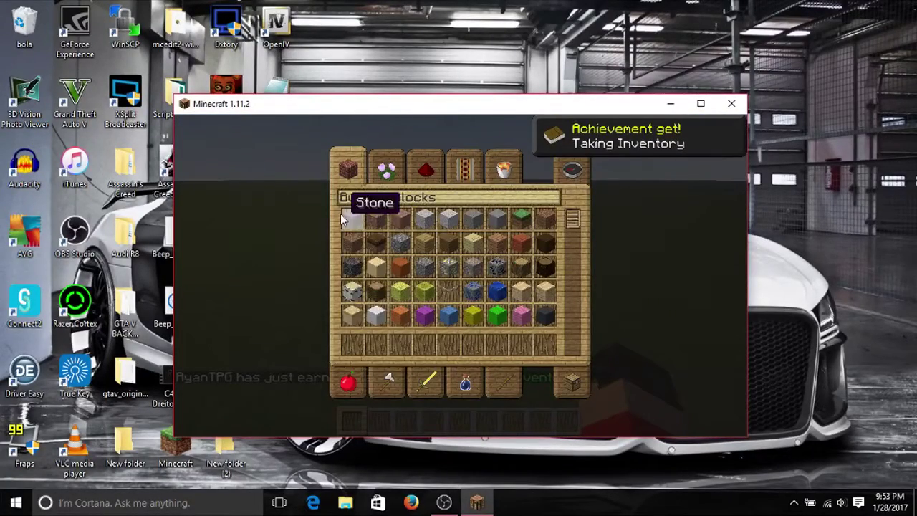
{"action": "key", "text": "e"}
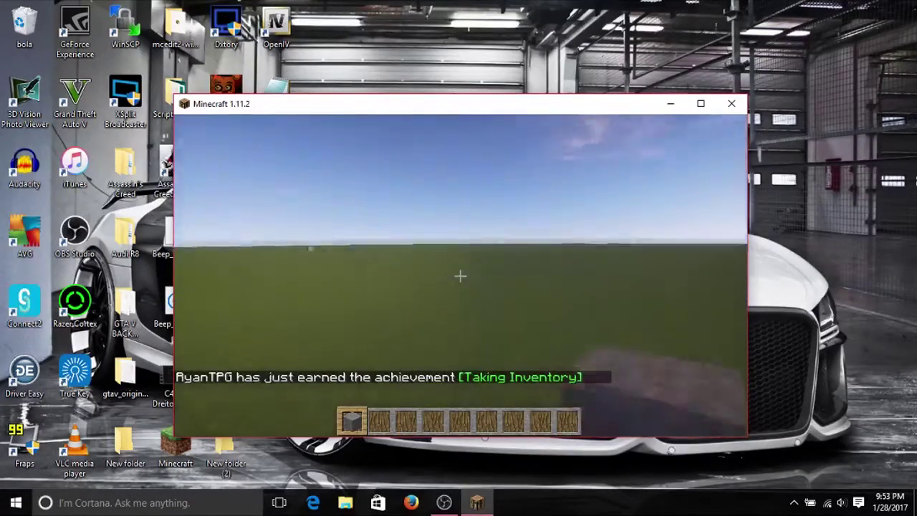
{"action": "right_click", "coordinate": [460, 276]}
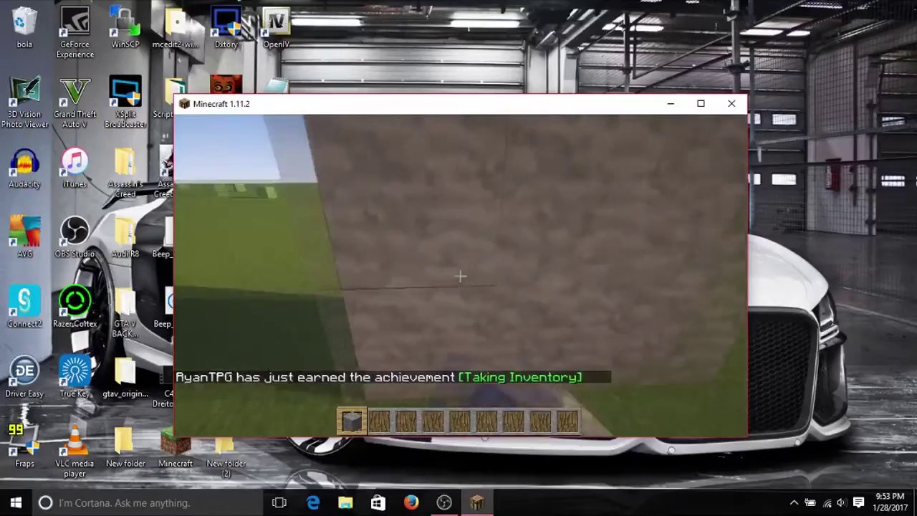
{"action": "right_click", "coordinate": [460, 276]}
{"action": "right_click", "coordinate": [460, 276]}
{"action": "key", "text": "s"}
Step: Save the current world, leave it and quit Minecraft
{"action": "key", "text": "Escape"}
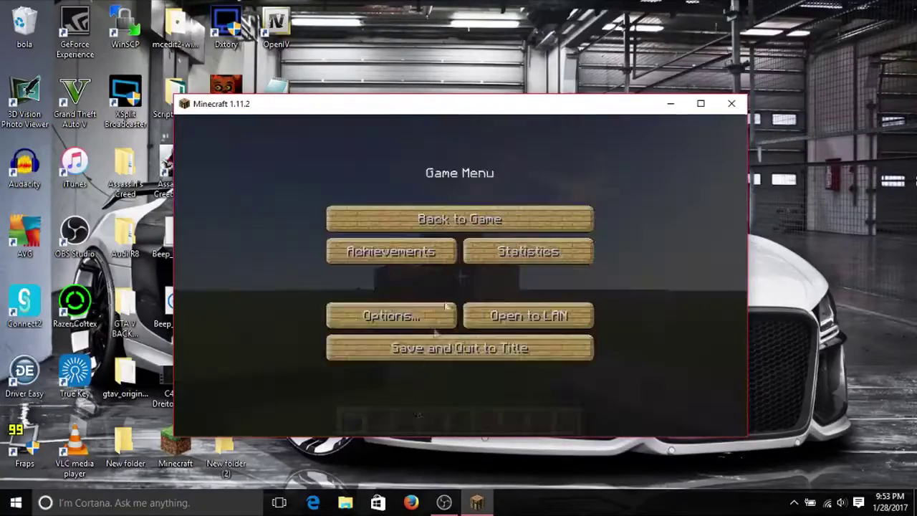
{"action": "left_click", "coordinate": [428, 348]}
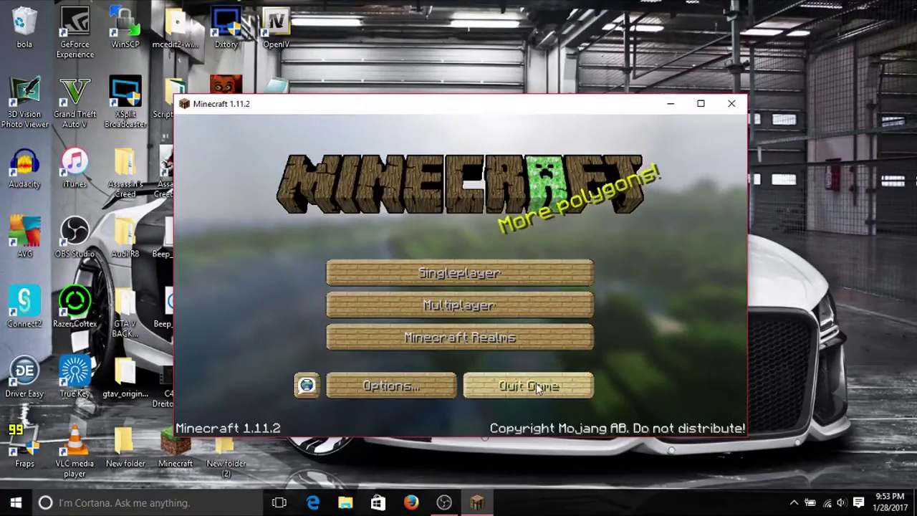
{"action": "left_click", "coordinate": [537, 388]}
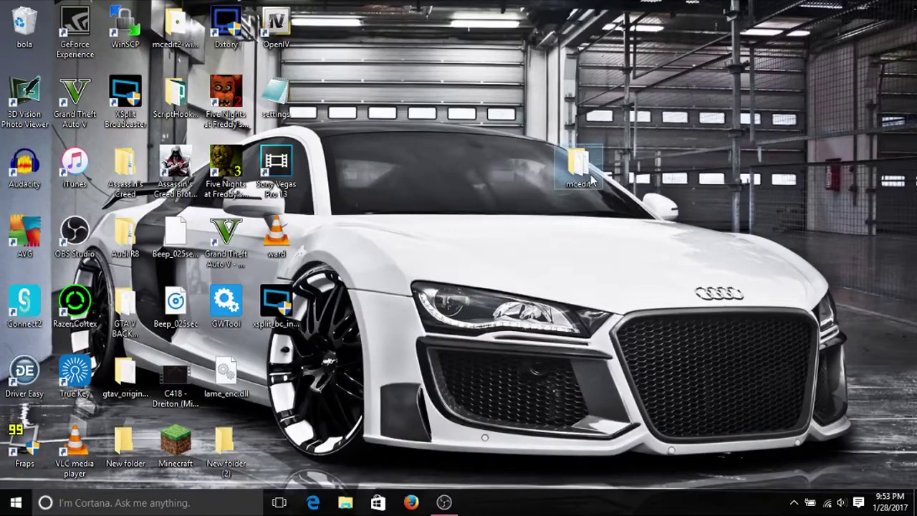
Step: Launch MCEdit from the mcedit folder on the desktop and load the YouTube world
{"action": "scroll", "coordinate": [239, 237], "scroll_direction": "down", "scroll_amount": 5}
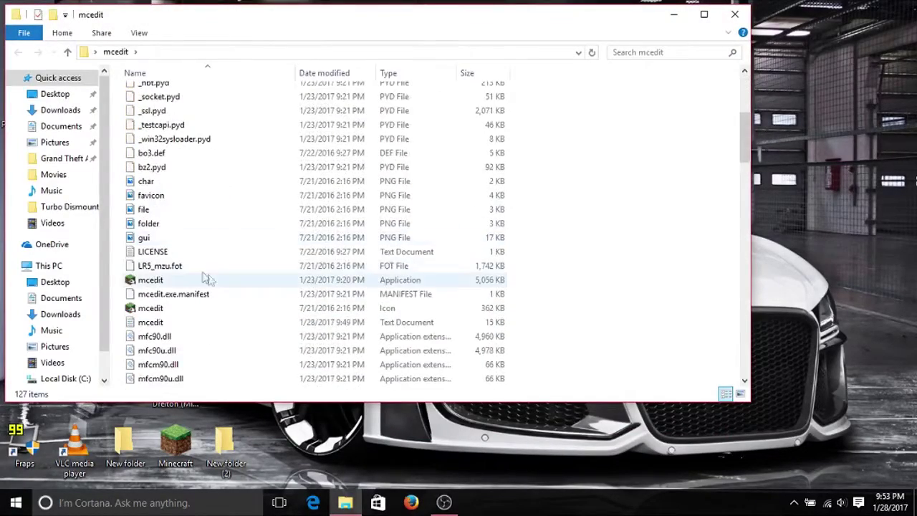
{"action": "double_click", "coordinate": [239, 212]}
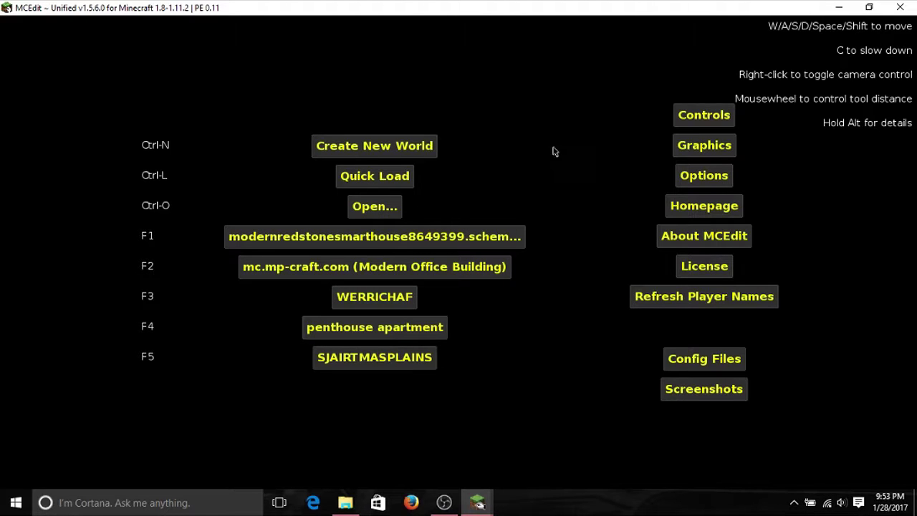
{"action": "left_click", "coordinate": [403, 174]}
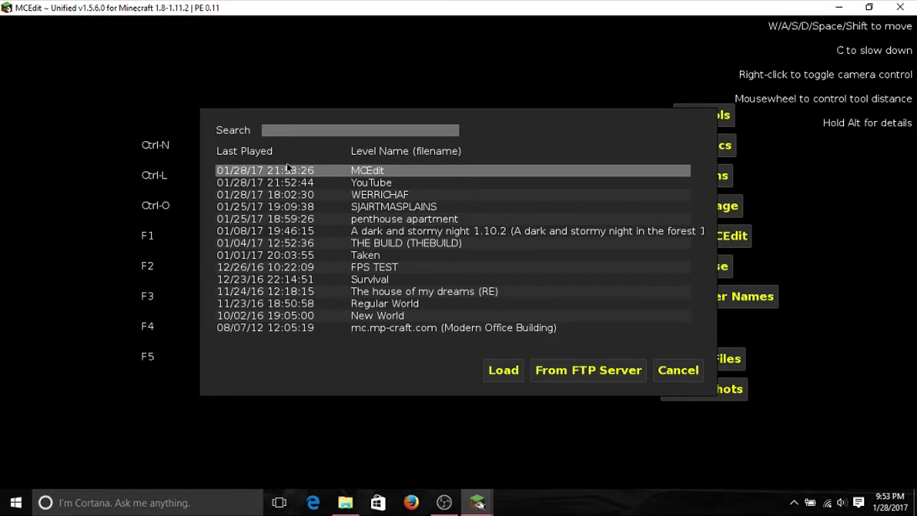
{"action": "left_click", "coordinate": [333, 184]}
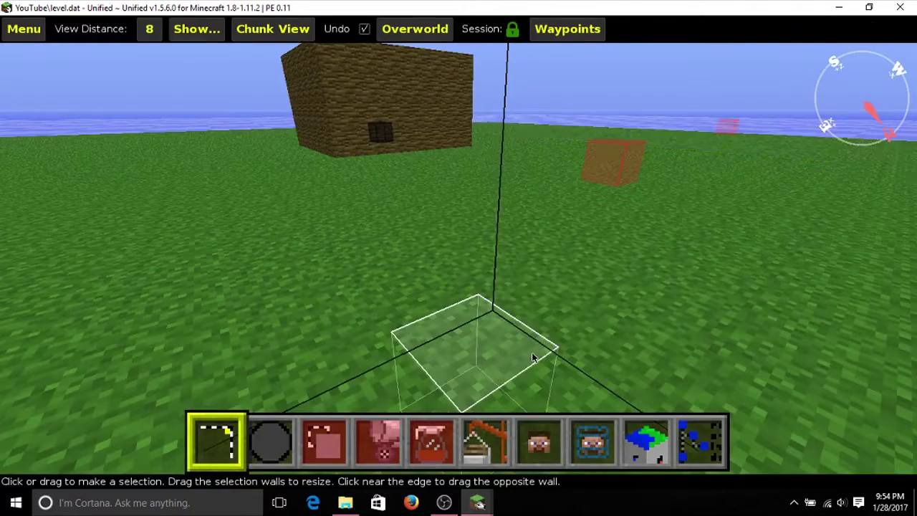
Step: Select the whole wooden structure as a 7W x 6L x 4H region and copy it
{"action": "right_click", "coordinate": [530, 332]}
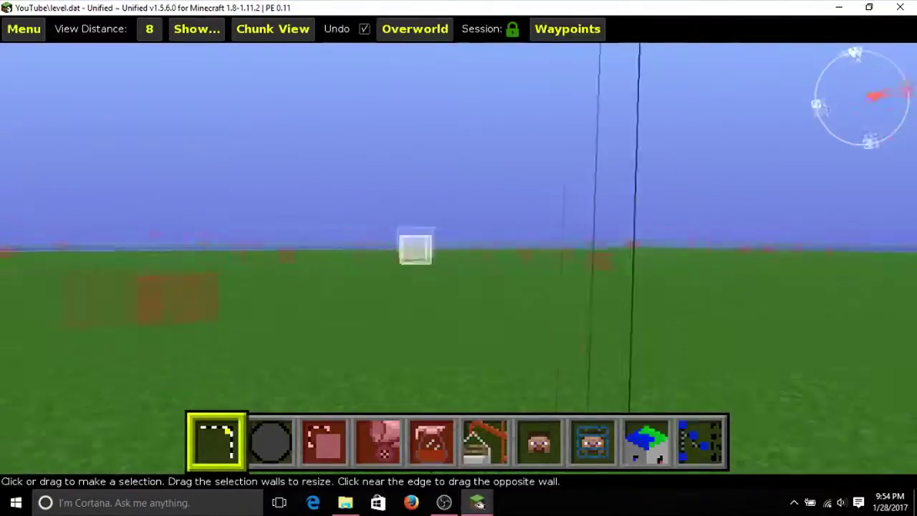
{"action": "right_click_drag", "start_coordinate": [531, 310], "coordinate": [505, 263]}
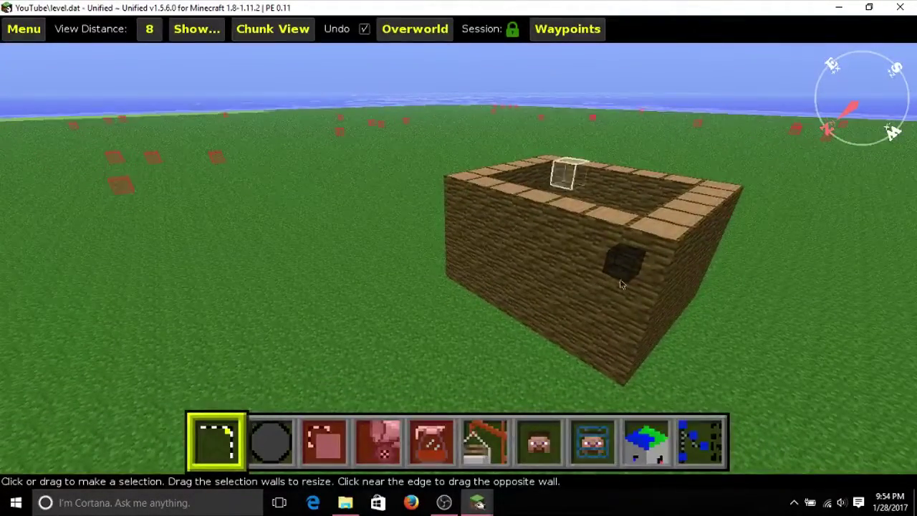
{"action": "key", "text": "d"}
{"action": "mouse_move", "coordinate": [340, 243]}
{"action": "right_mouse_down"}
{"action": "mouse_move", "coordinate": [405, 272]}
{"action": "mouse_move", "coordinate": [487, 255]}
{"action": "mouse_move", "coordinate": [454, 265]}
{"action": "mouse_move", "coordinate": [463, 262]}
{"action": "mouse_move", "coordinate": [413, 250]}
{"action": "mouse_move", "coordinate": [466, 256]}
{"action": "mouse_move", "coordinate": [333, 248]}
{"action": "right_mouse_up"}
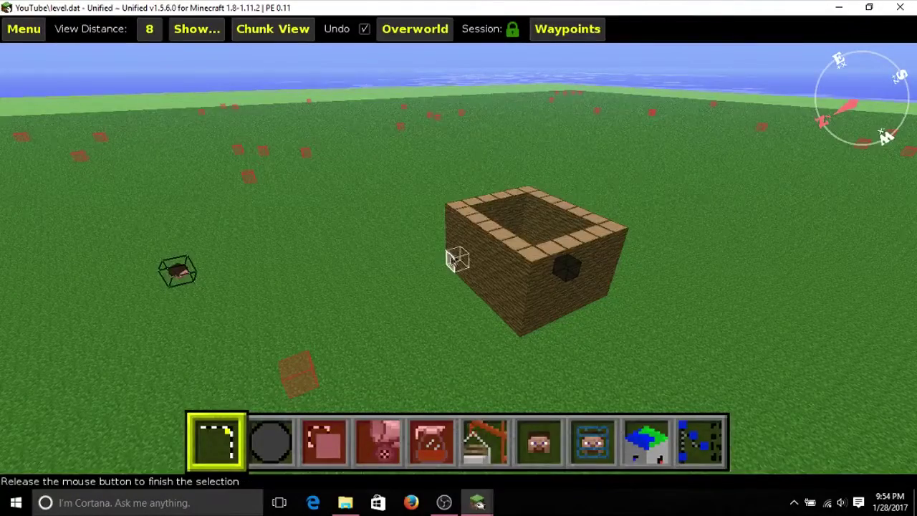
{"action": "left_click_drag", "start_coordinate": [563, 226], "coordinate": [620, 233]}
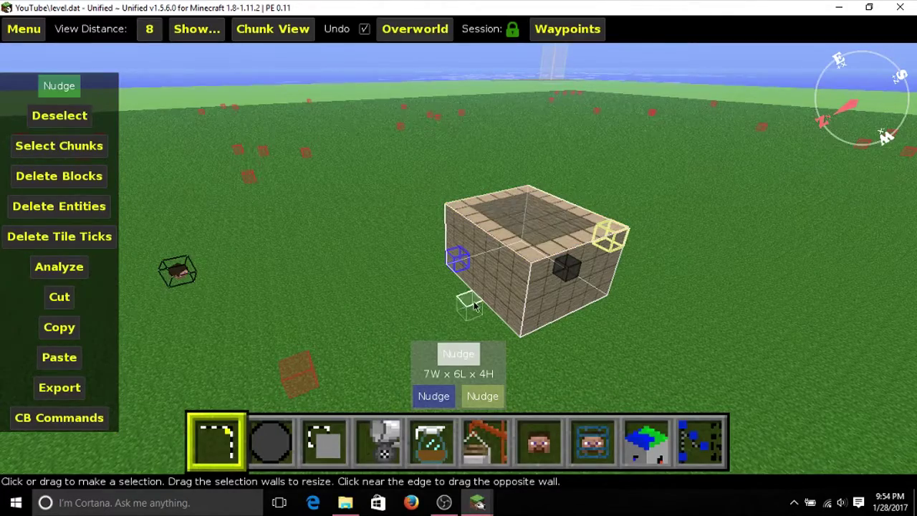
{"action": "right_click_drag", "start_coordinate": [459, 258], "coordinate": [329, 298]}
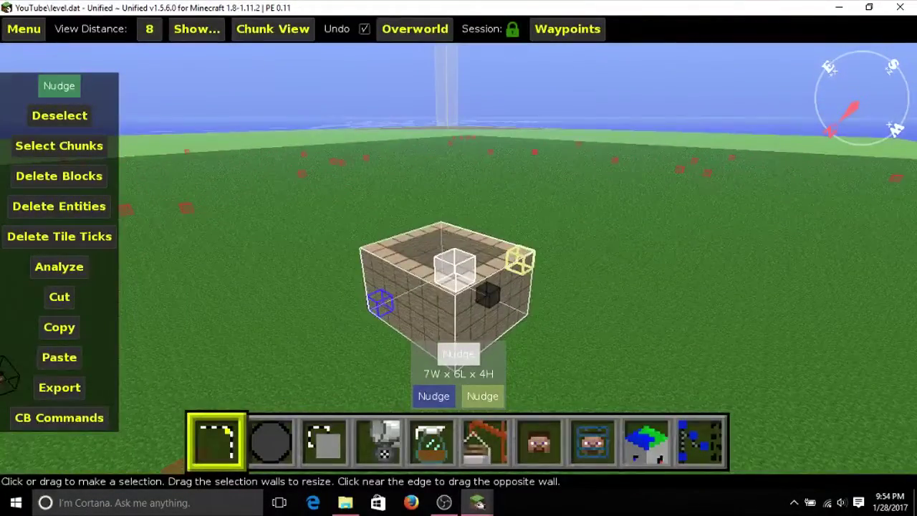
{"action": "left_click", "coordinate": [60, 331]}
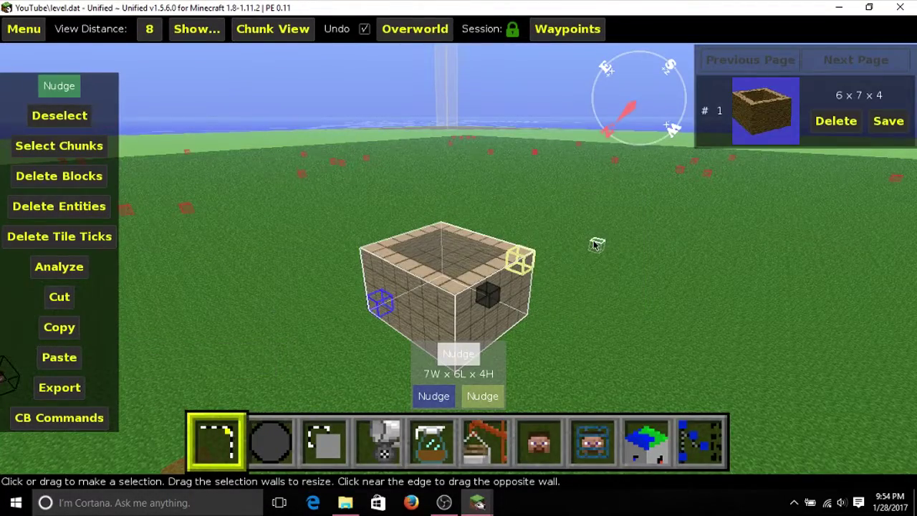
Step: Load the MCEdit world in place of the YouTube world
{"action": "left_click", "coordinate": [22, 33]}
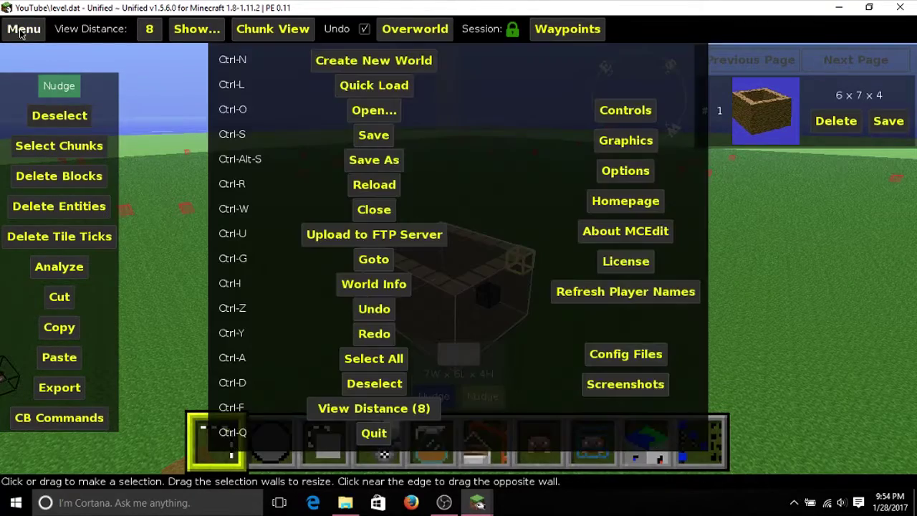
{"action": "left_click", "coordinate": [369, 86]}
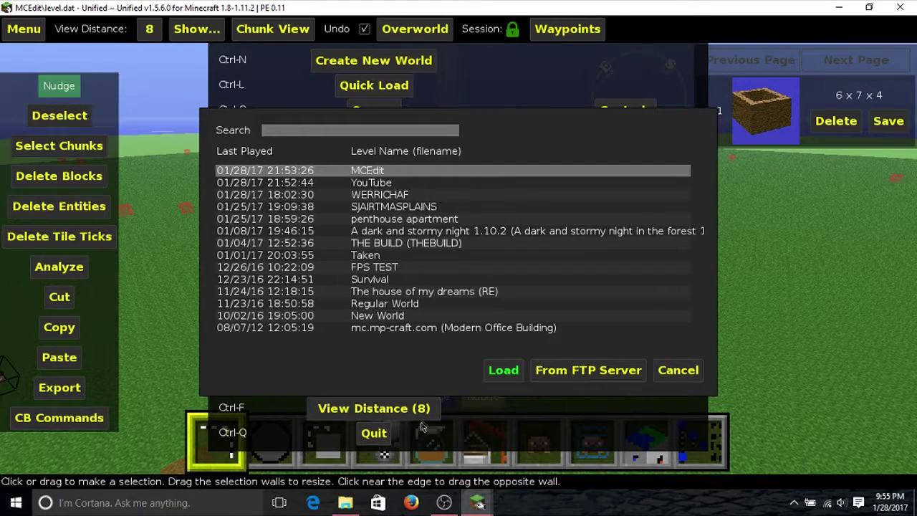
Step: Dismiss the open world list and main menu, and examine the stone structure in the MCEdit world
{"action": "key", "text": "Escape"}
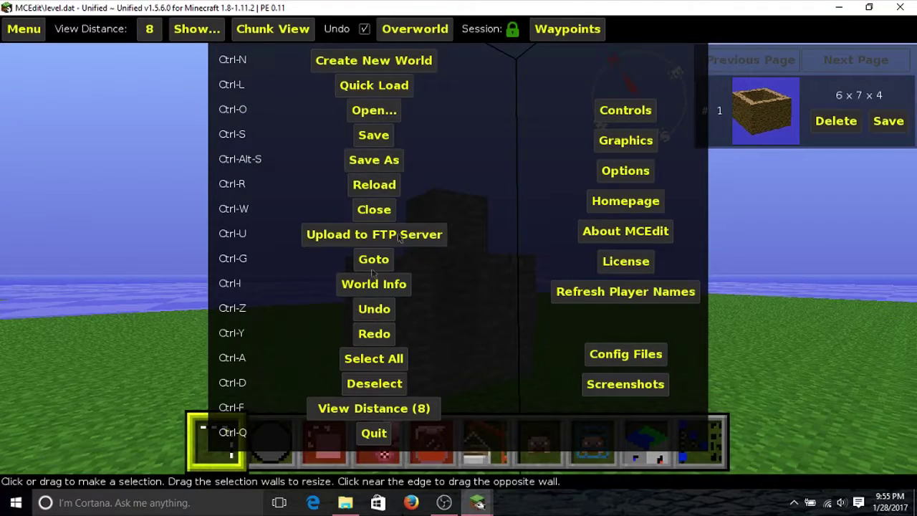
{"action": "left_click", "coordinate": [20, 38]}
{"action": "right_click", "coordinate": [583, 303]}
{"action": "key", "text": "d"}
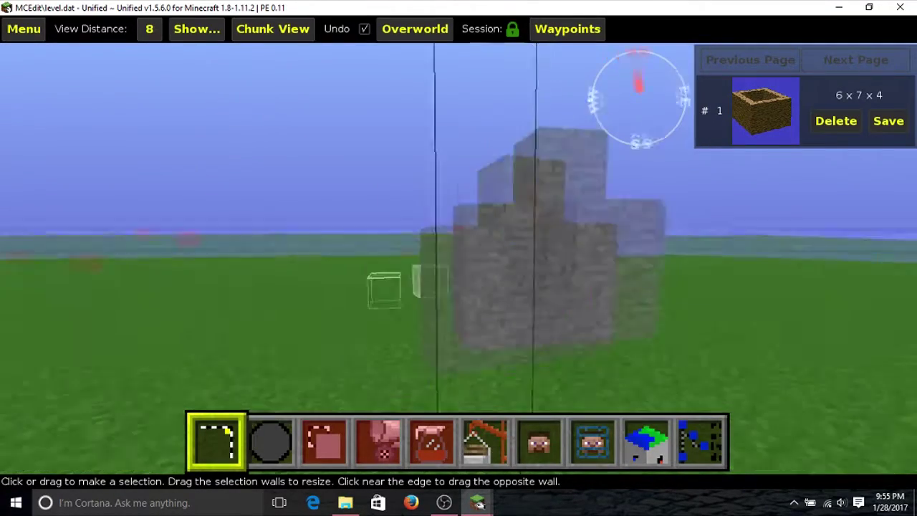
{"action": "key", "text": "s"}
{"action": "key", "text": "w"}
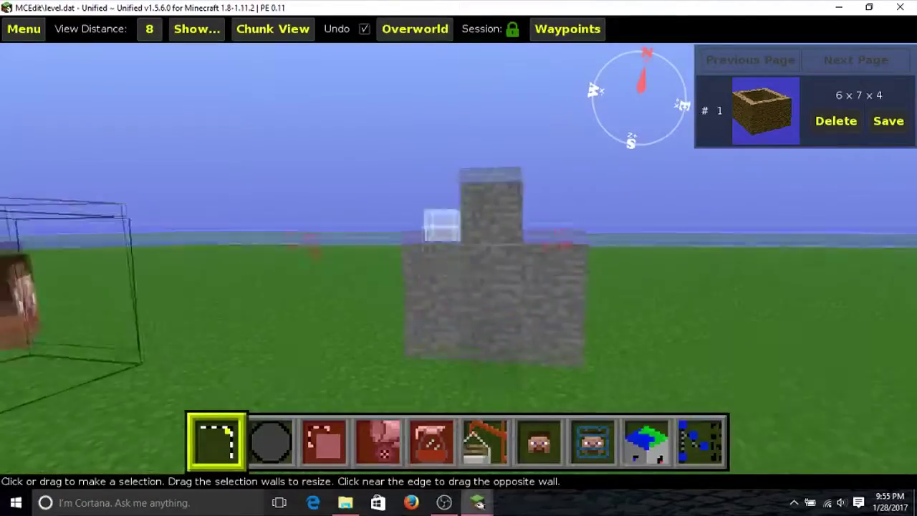
{"action": "key", "text": "a"}
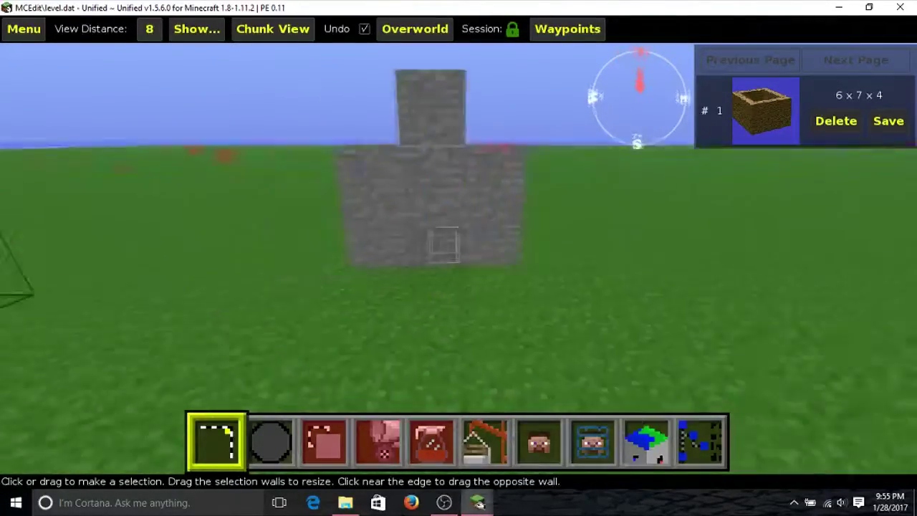
{"action": "key", "text": "a"}
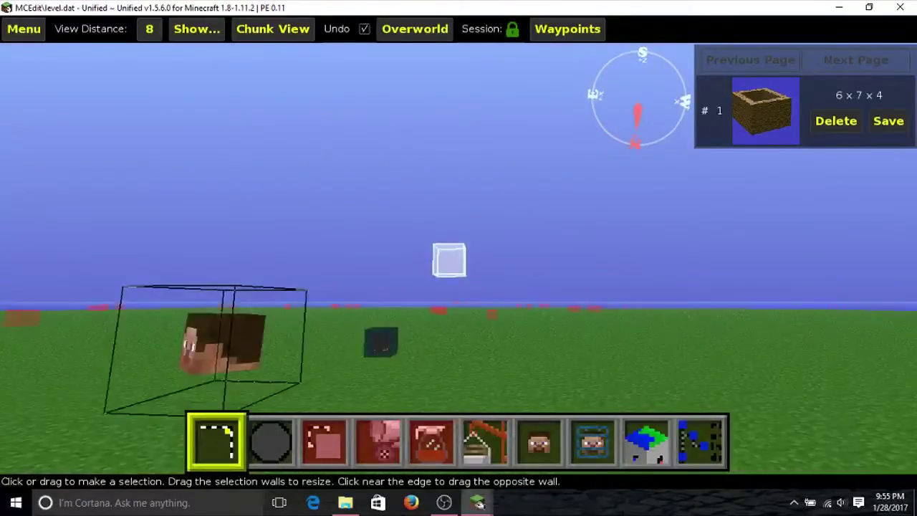
Step: Place the copied 6 x 7 x 4 wooden structure on the open grass near the stone structure and import it
{"action": "key", "text": "s"}
{"action": "key", "text": "a"}
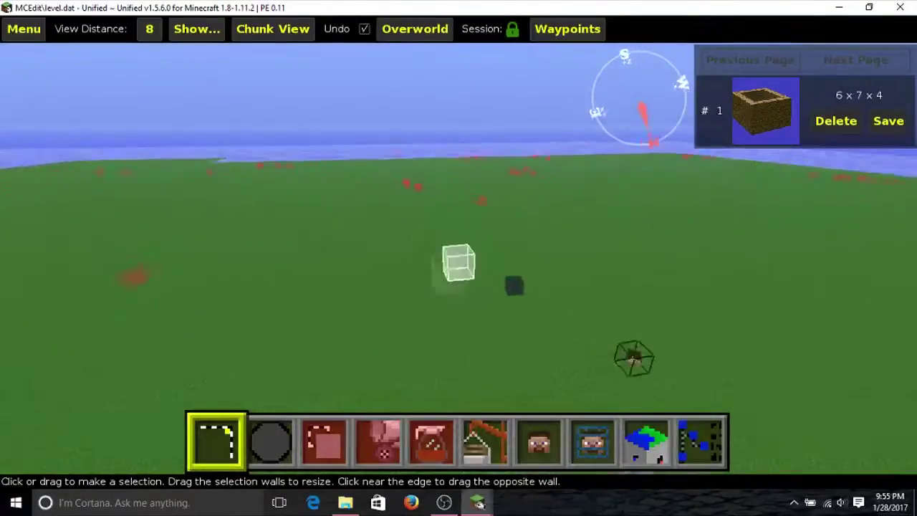
{"action": "key", "text": "w"}
{"action": "key", "text": "s"}
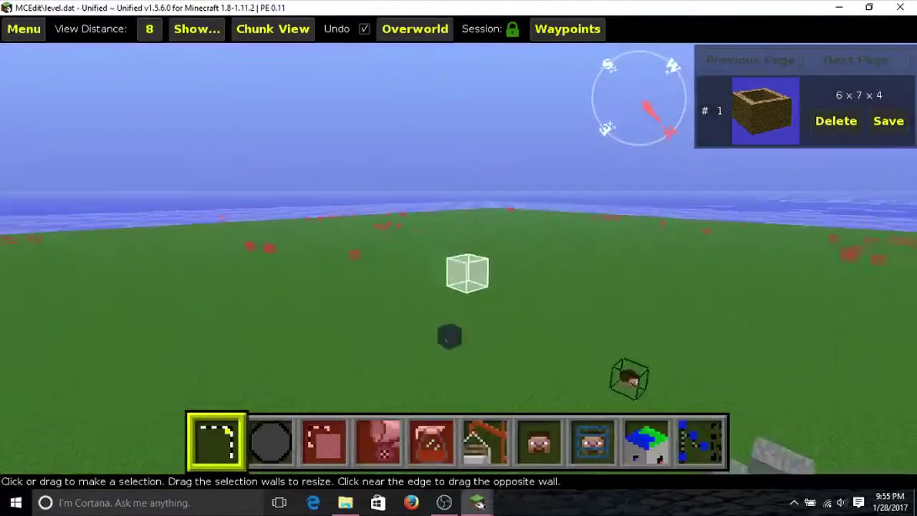
{"action": "right_click", "coordinate": [458, 258]}
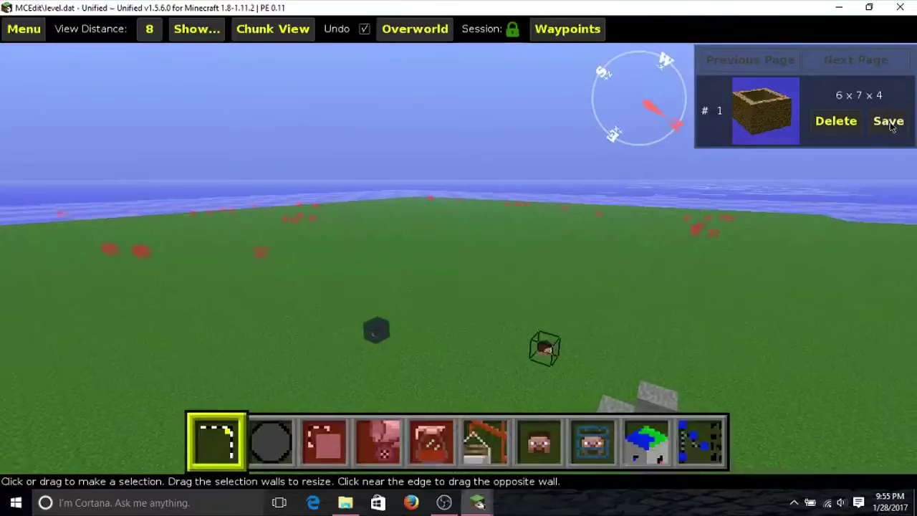
{"action": "left_click", "coordinate": [762, 111]}
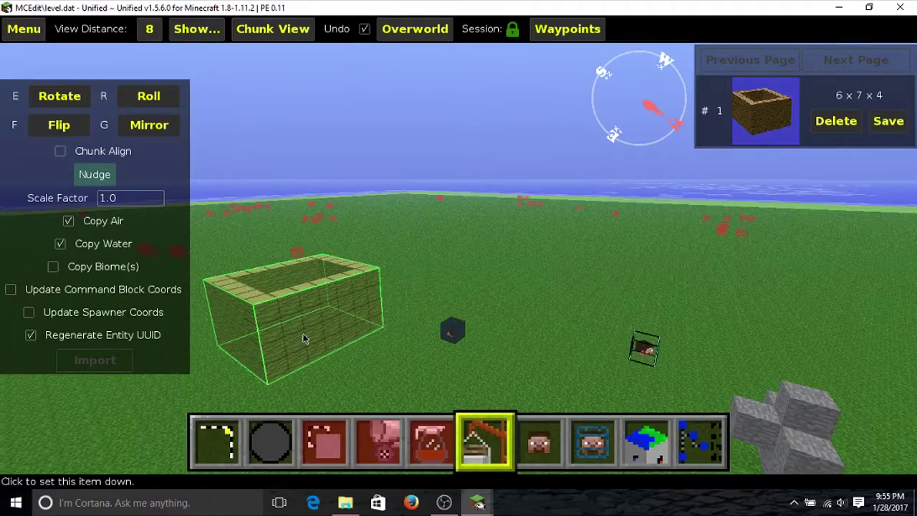
{"action": "left_click", "coordinate": [301, 334]}
{"action": "key", "text": "a"}
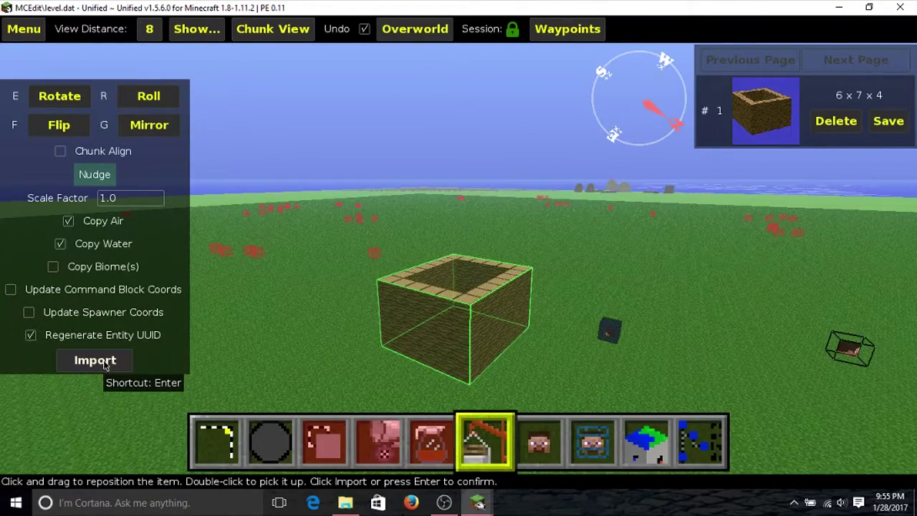
{"action": "left_click", "coordinate": [101, 361]}
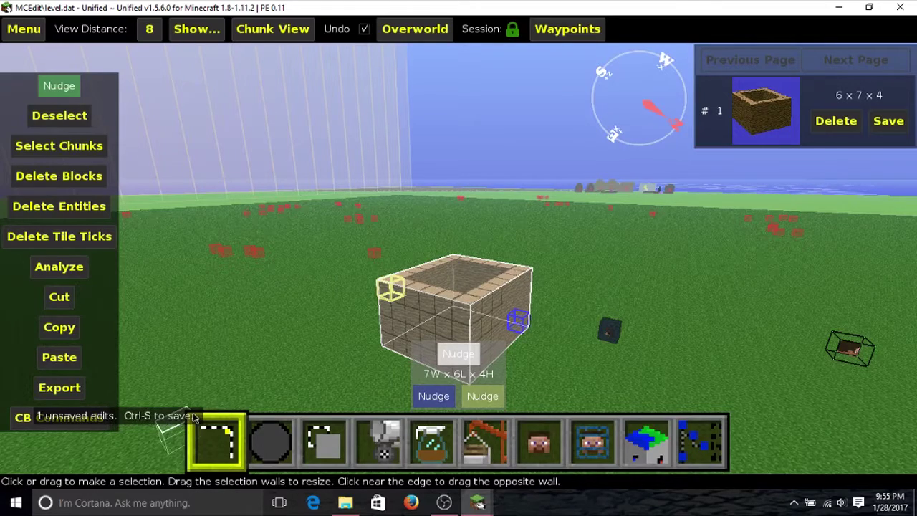
Step: Save the edited world, then quit MCEdit and close its folder window
{"action": "left_click", "coordinate": [25, 30]}
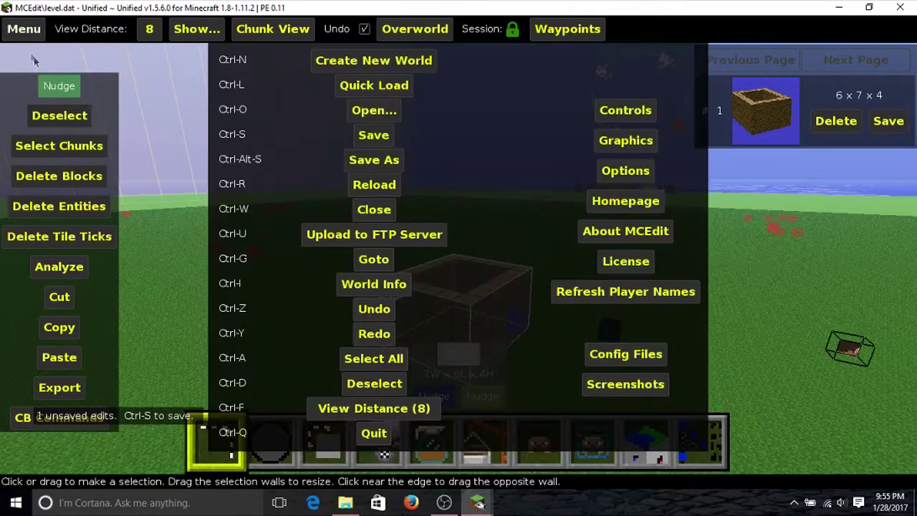
{"action": "left_click", "coordinate": [364, 137]}
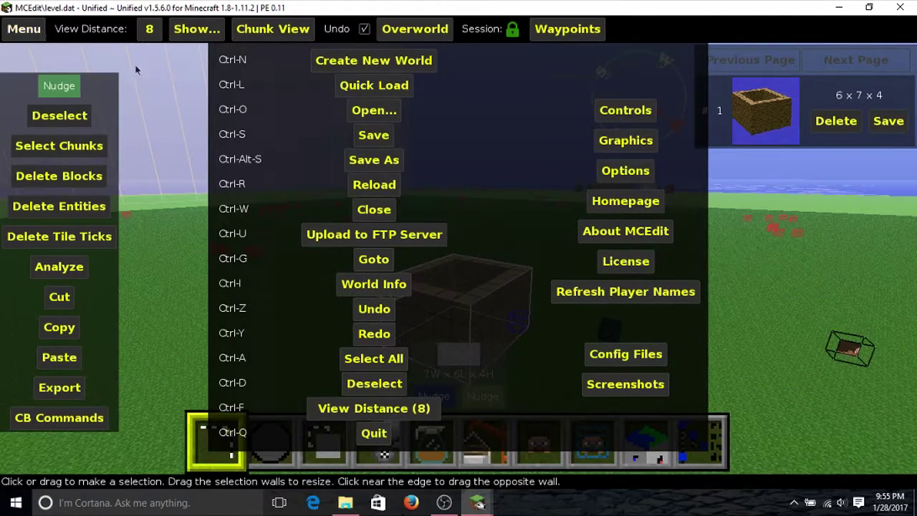
{"action": "left_click", "coordinate": [381, 432]}
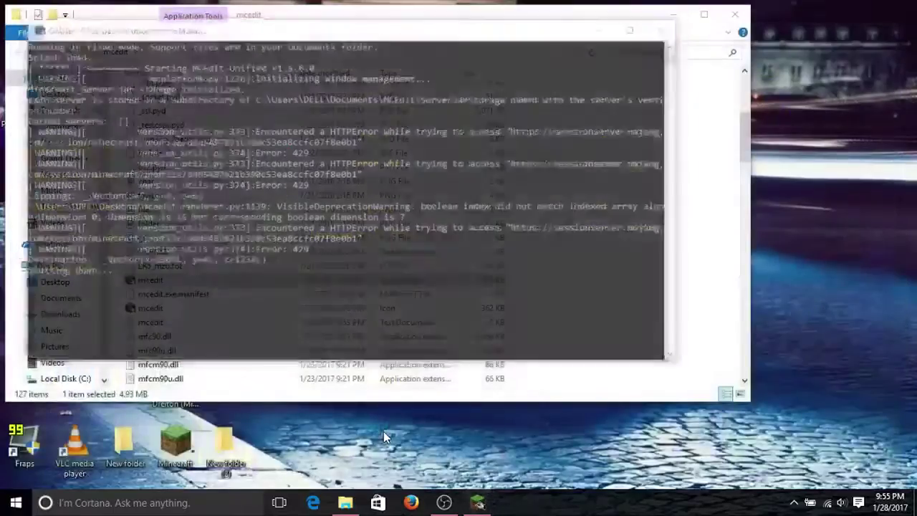
{"action": "left_click", "coordinate": [735, 14]}
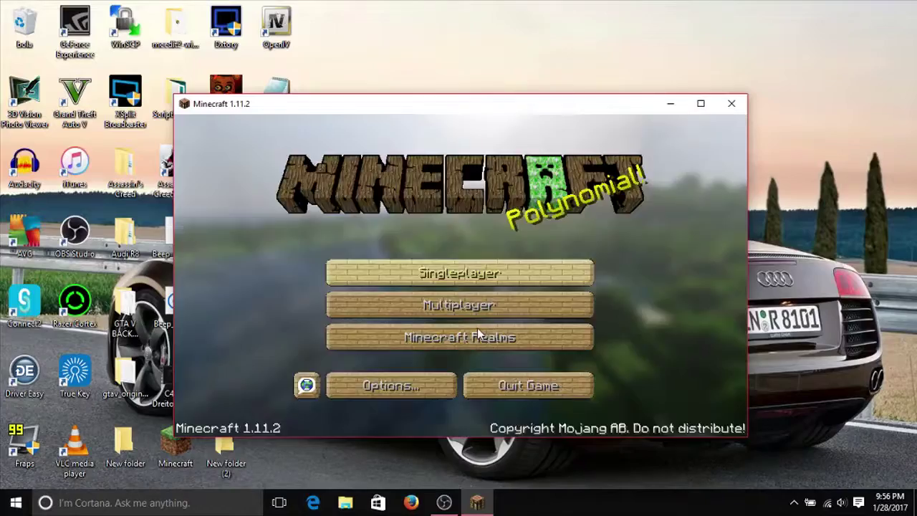
Step: Load the MCEdit world as a single-player game in Minecraft 1.11.2
{"action": "left_click", "coordinate": [460, 269]}
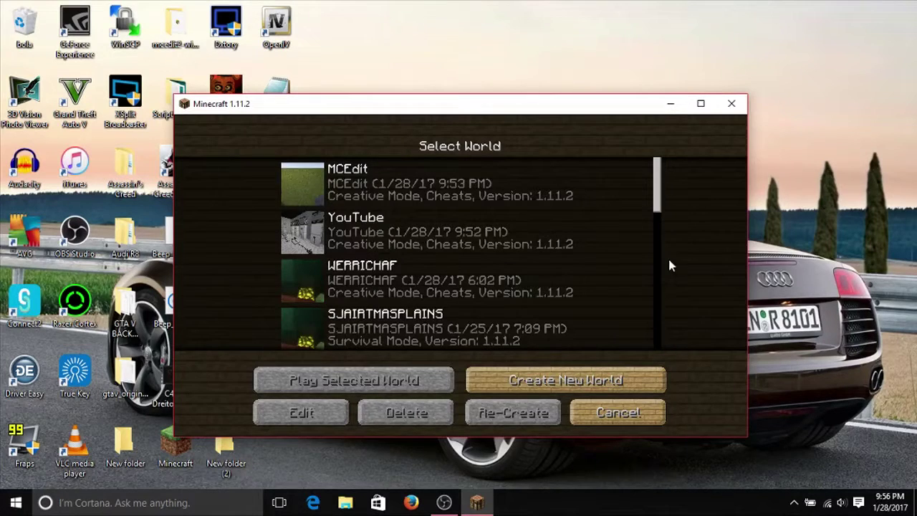
{"action": "mouse_move", "coordinate": [451, 244]}
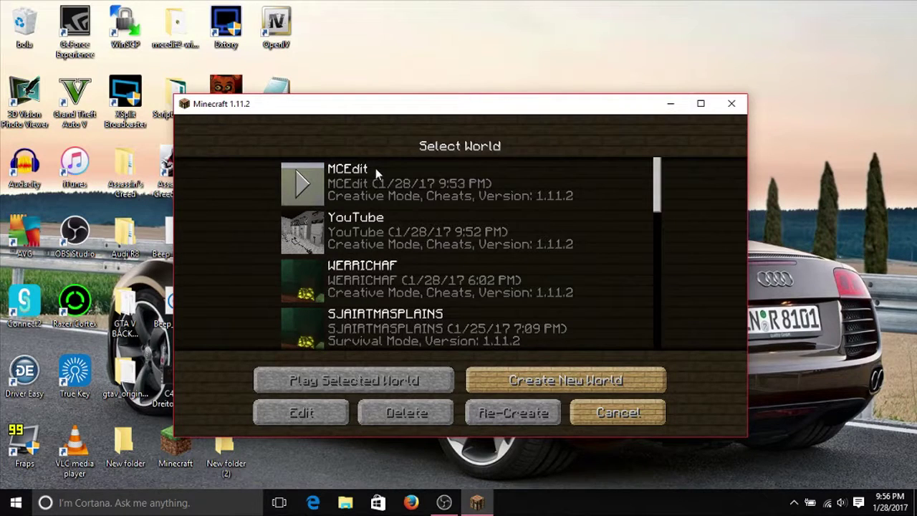
{"action": "double_click", "coordinate": [351, 173]}
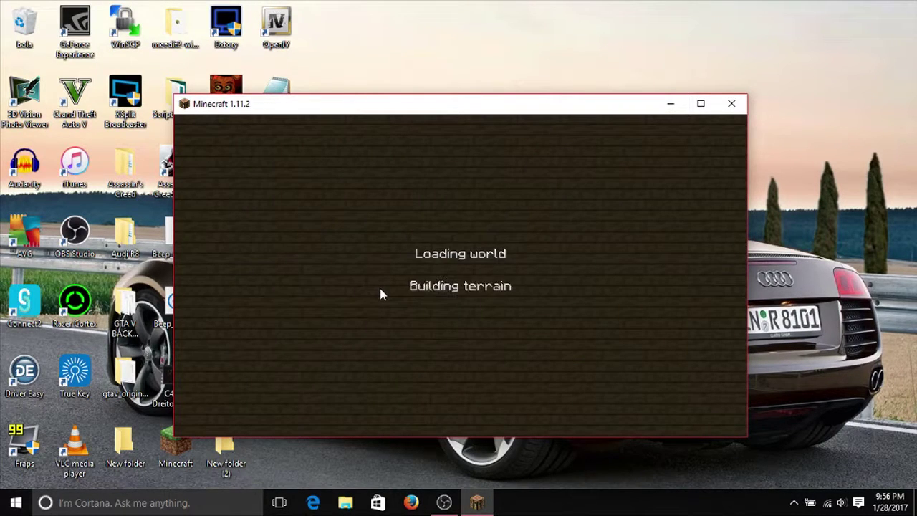